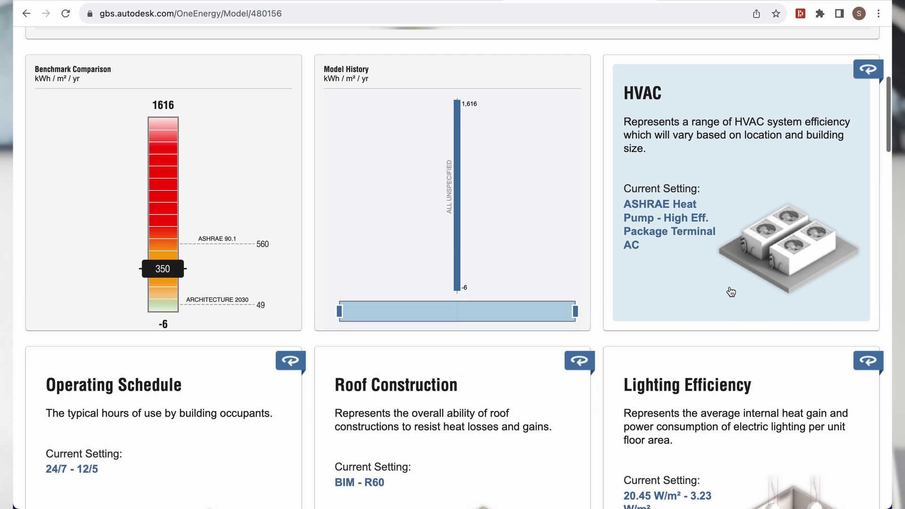
scroll(731, 289, "down", 3)
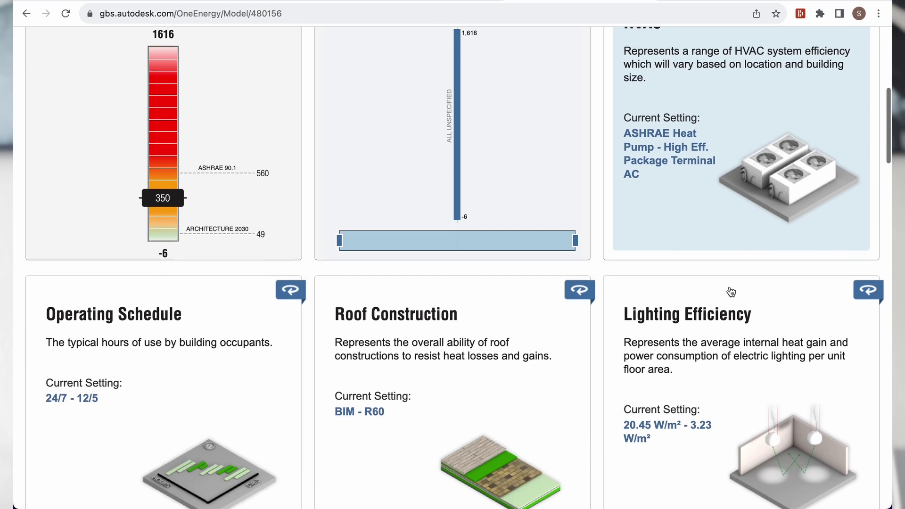
scroll(731, 289, "down", 1)
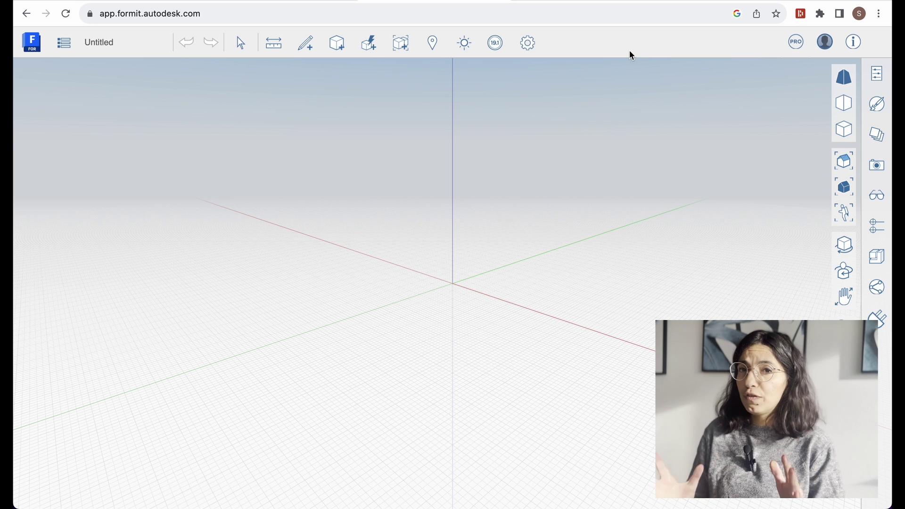
- Set the sketch units to Metric (millimeters)
left_click(529, 45)
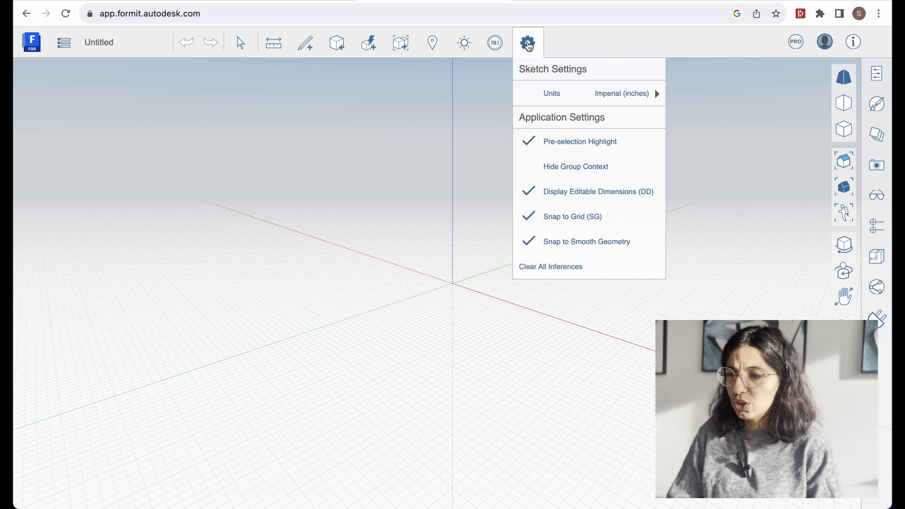
left_click(609, 96)
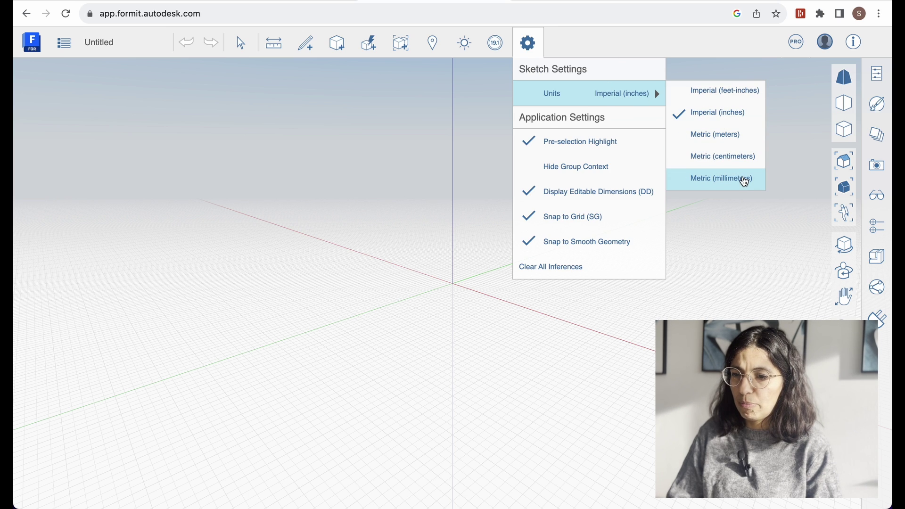
left_click(745, 182)
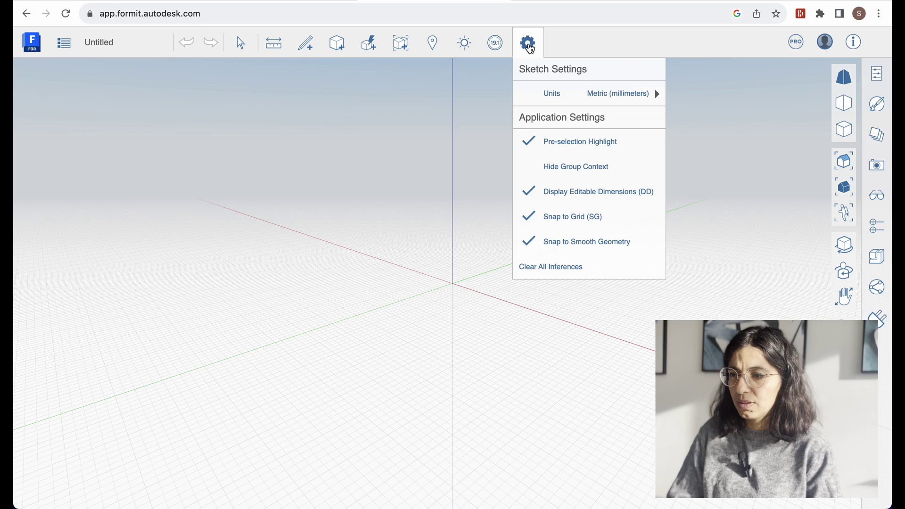
left_click(527, 43)
- Draw a closed rectangular footprint of 10,000 by 5,000 mm with the Line tool, starting at the origin and following the axes
middle_click_drag(519, 273, 545, 297)
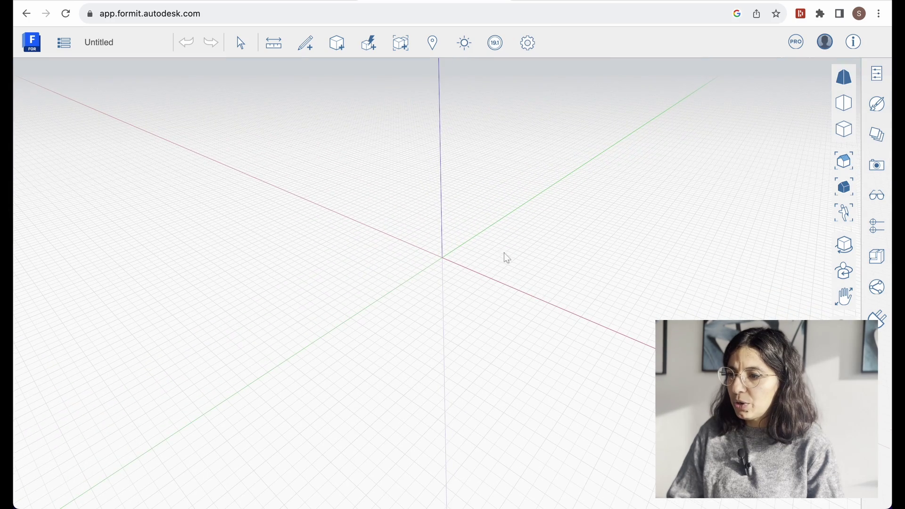
middle_click_drag(506, 254, 531, 261)
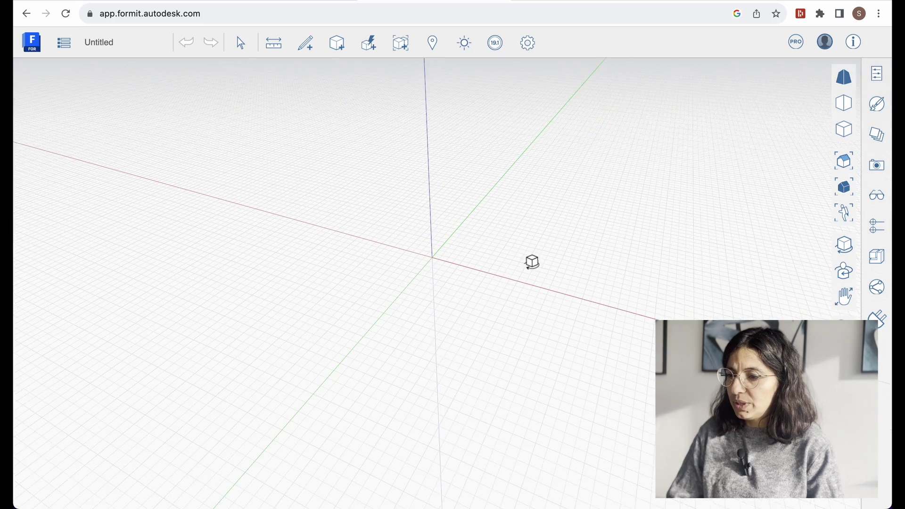
left_click(307, 46)
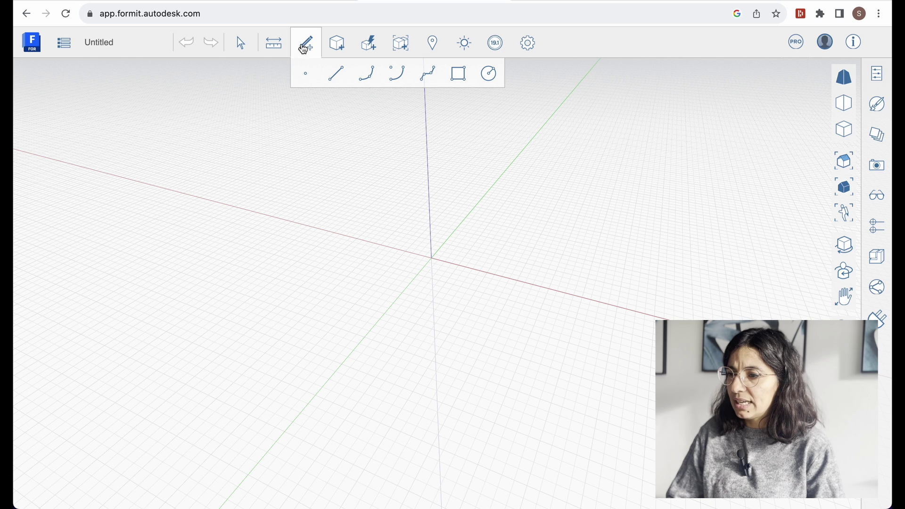
left_click(339, 76)
scroll(436, 248, "up", 2)
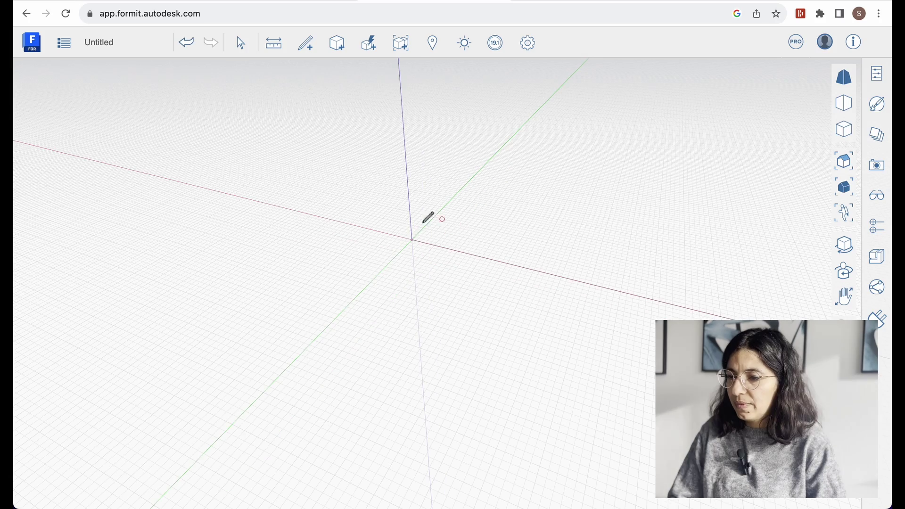
scroll(421, 246, "up", 1)
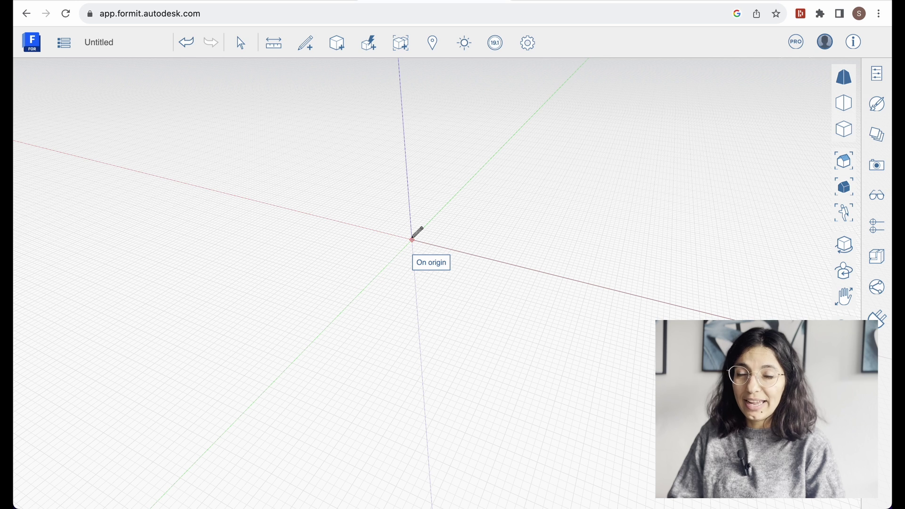
left_click(412, 239)
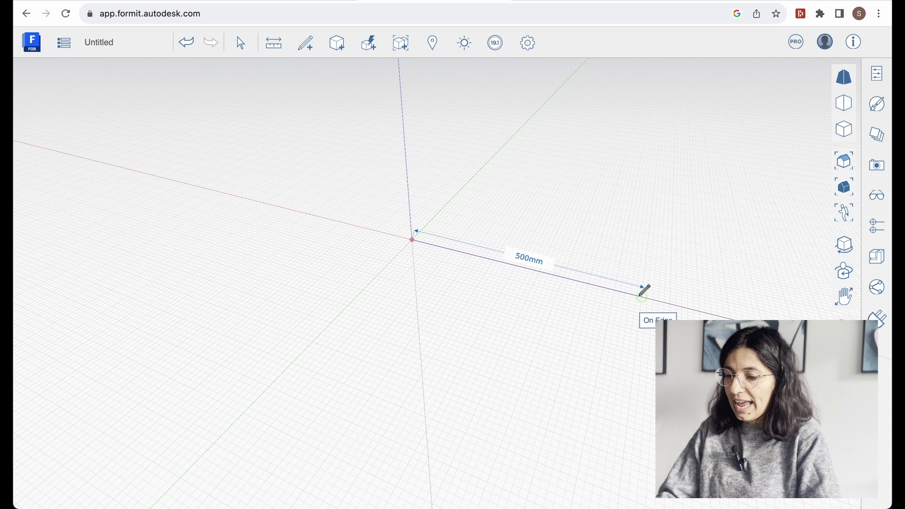
type("1000")
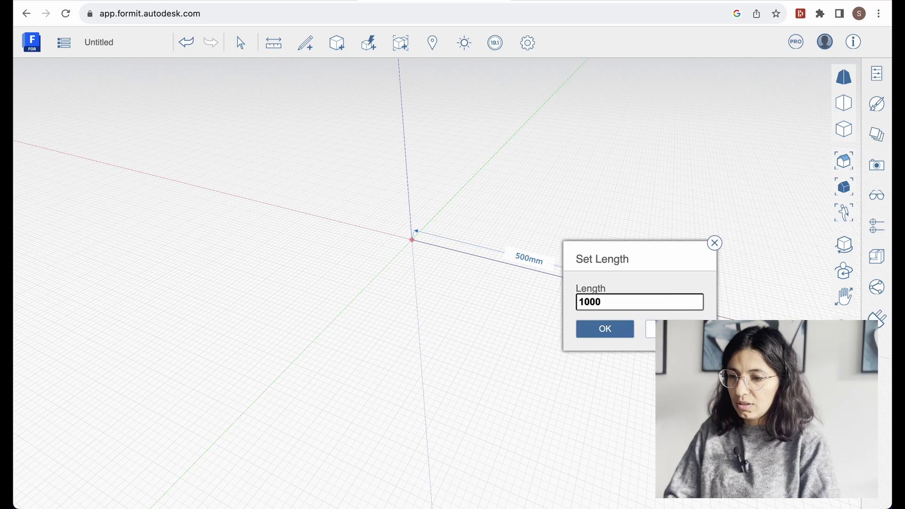
key("Return")
scroll(421, 220, "up", 3)
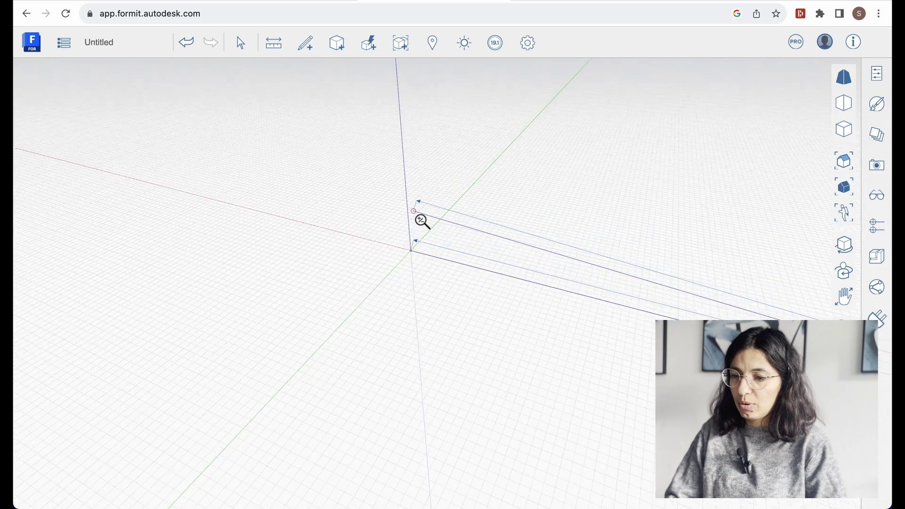
scroll(448, 261, "down", 5)
scroll(448, 263, "up", 3)
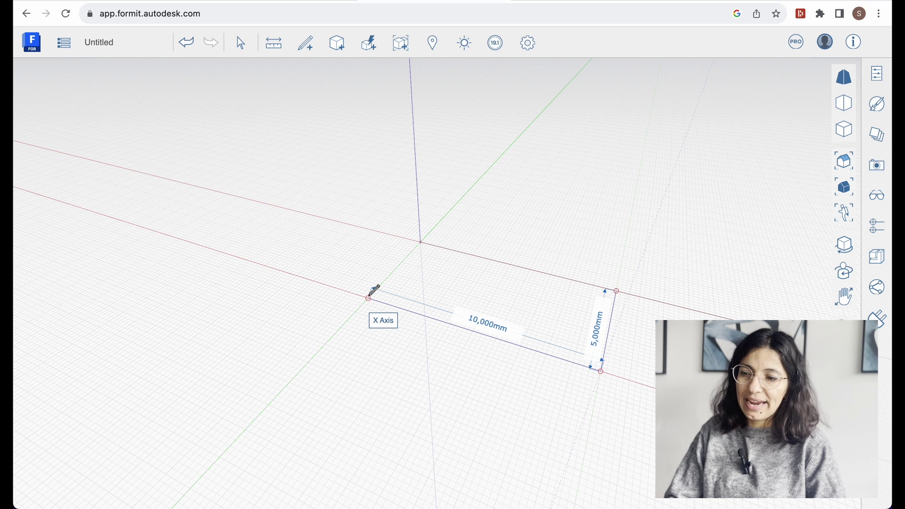
left_click(369, 297)
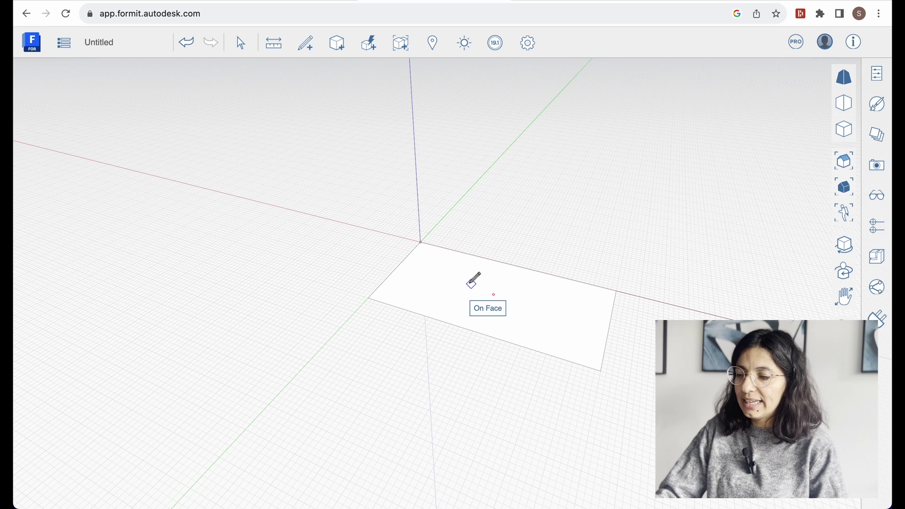
key("Escape")
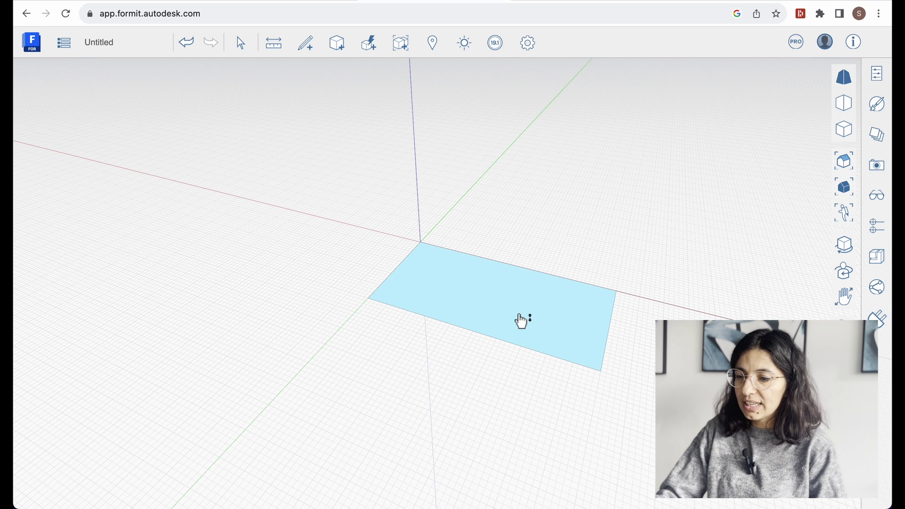
- Extrude the rectangular footprint face upward to a height of 2400 mm
left_click(494, 297)
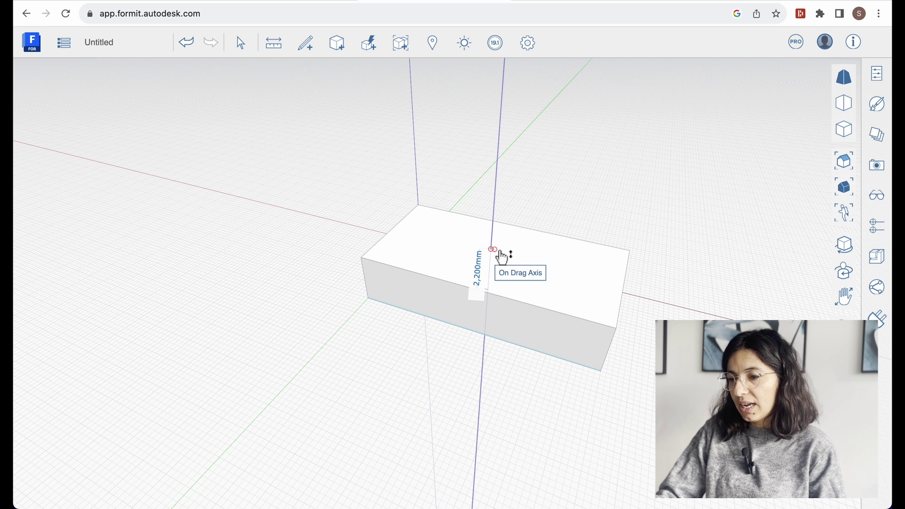
type("2400")
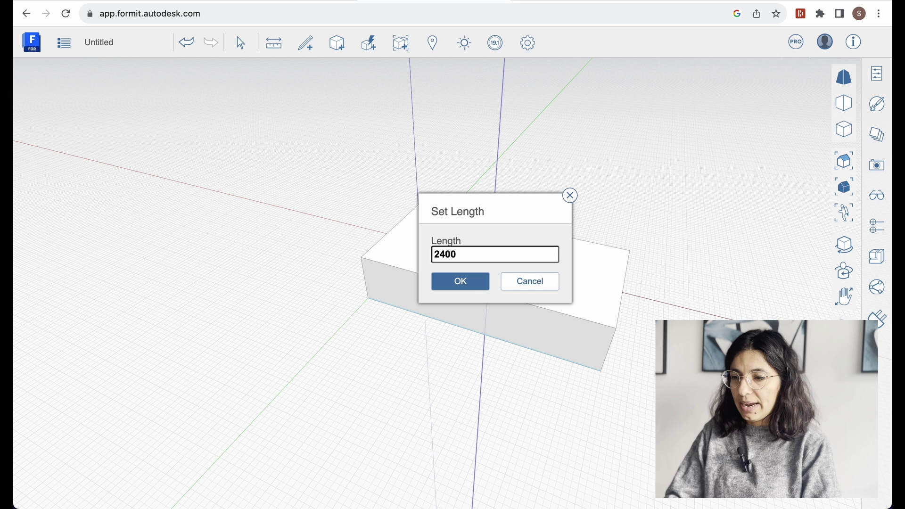
key("Return")
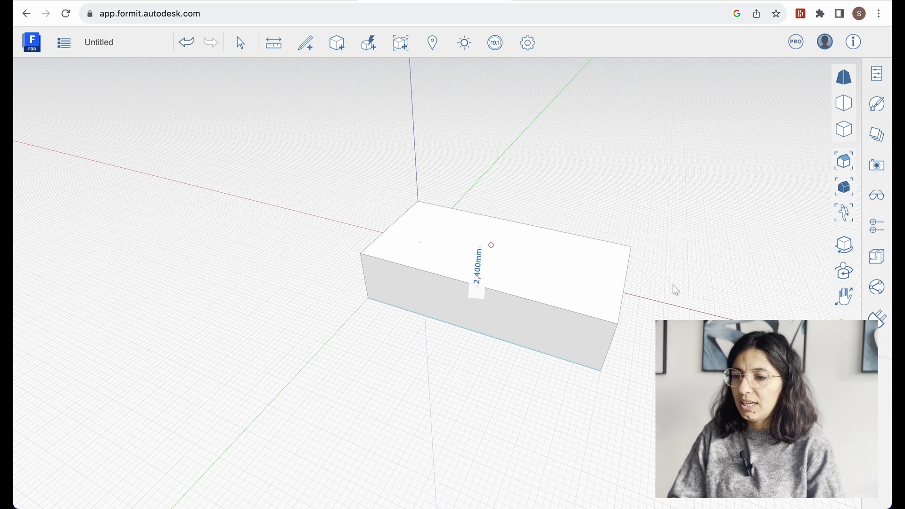
- Draw a ridge line across the box's top face, joining the midpoints of its two short edges
middle_click_drag(675, 289, 593, 271)
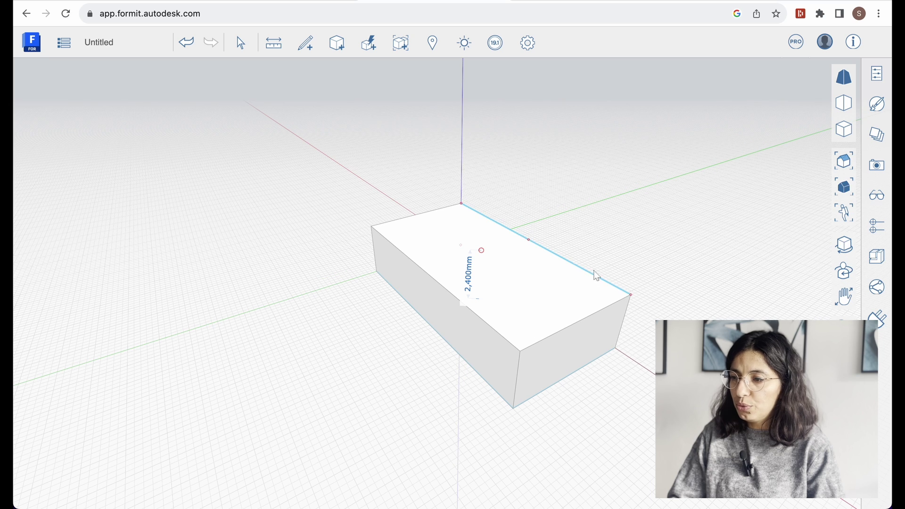
mouse_move(306, 43)
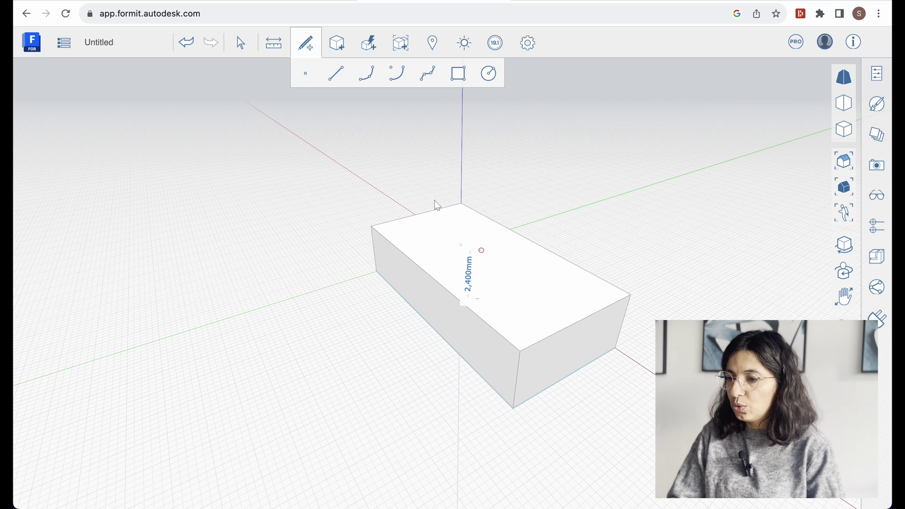
left_click(335, 74)
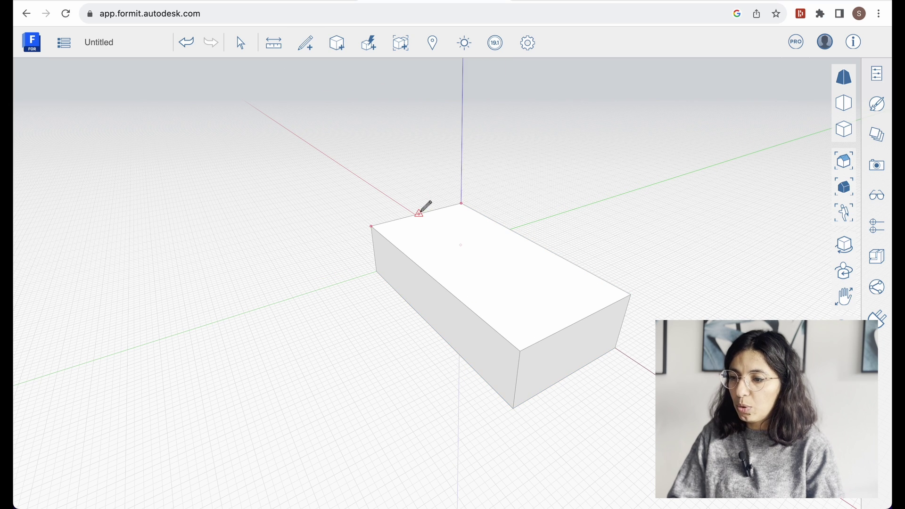
left_click(418, 213)
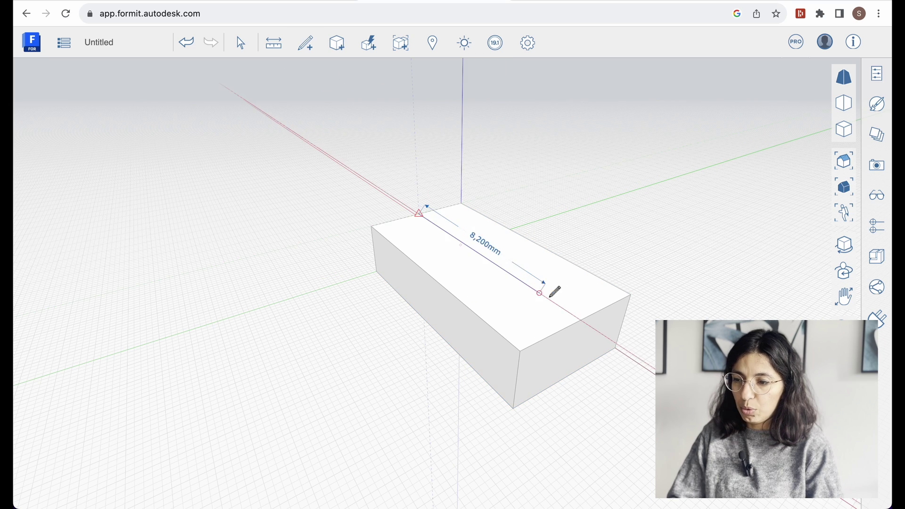
left_click(580, 318)
key("Escape")
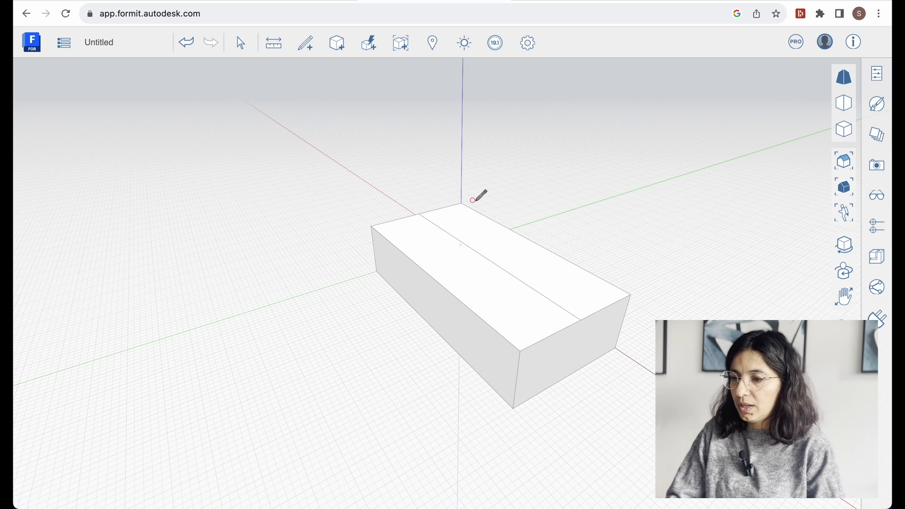
- Raise the ridge line about 1,600 mm along the Z axis to shape a gable roof
left_click(240, 43)
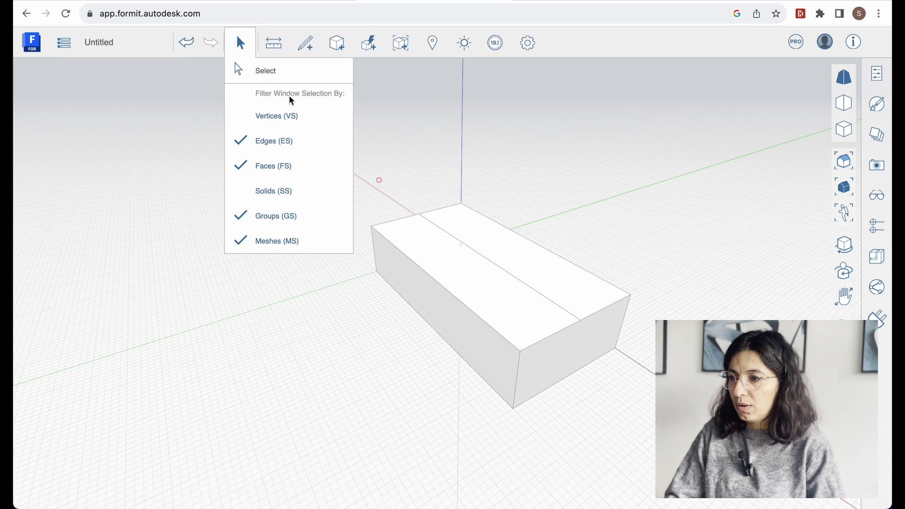
left_click(515, 277)
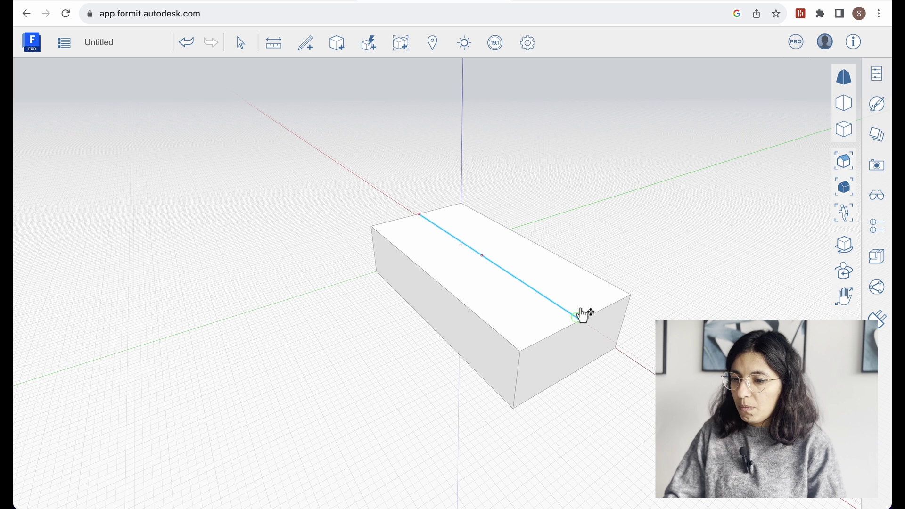
left_click_drag(583, 313, 589, 285)
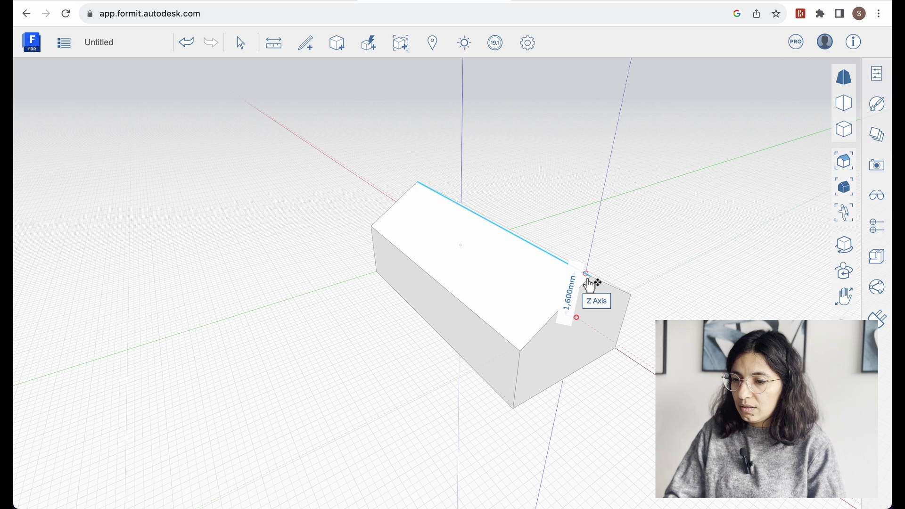
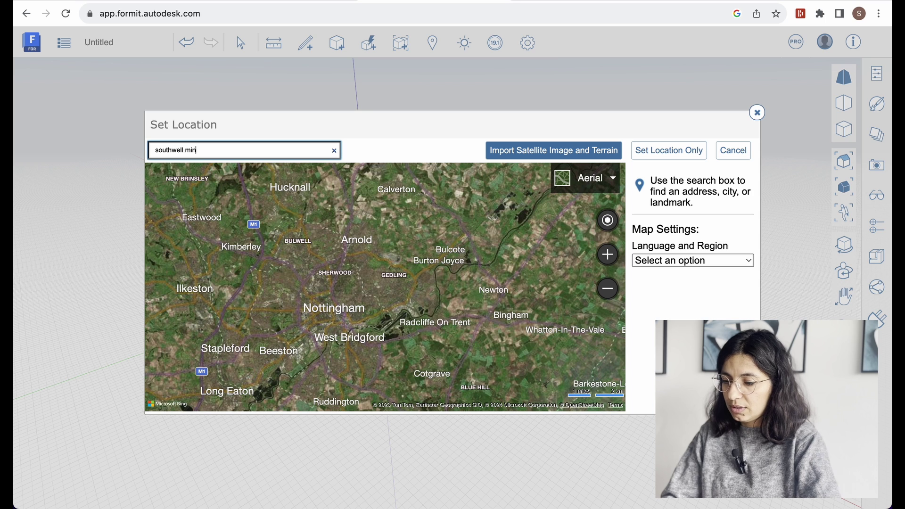
- Search the location map for Southwell Minster and move the pin to the open grass field west of Dunham House
type("er")
key("Return")
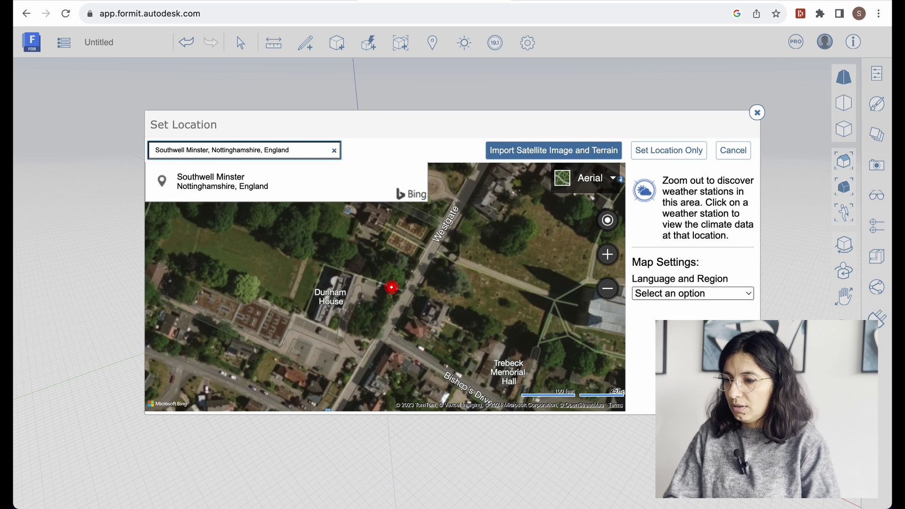
scroll(439, 293, "down", 1)
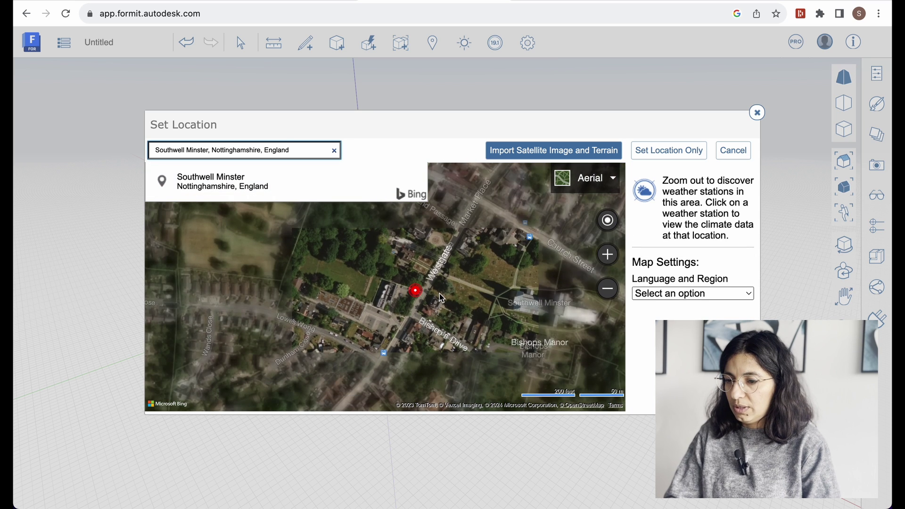
left_click_drag(415, 290, 339, 280)
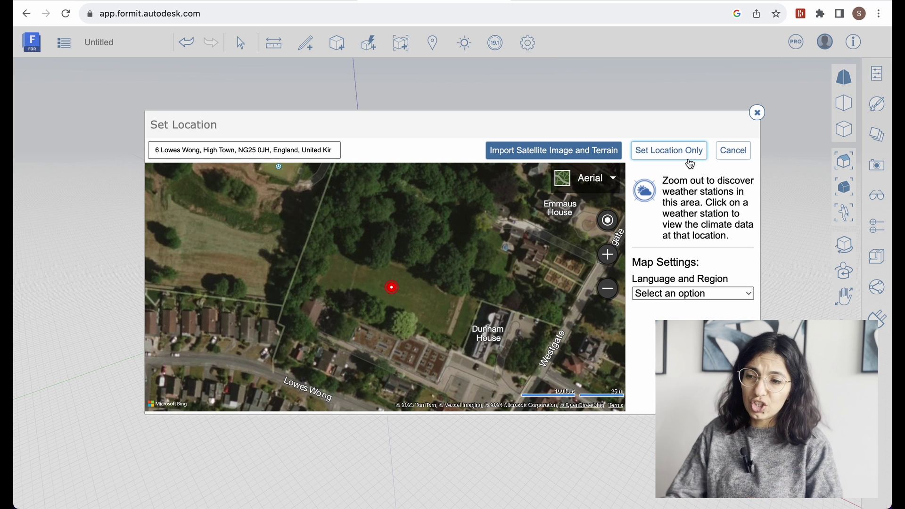
- Import the satellite image and terrain for the pinned location into the model
left_click(583, 158)
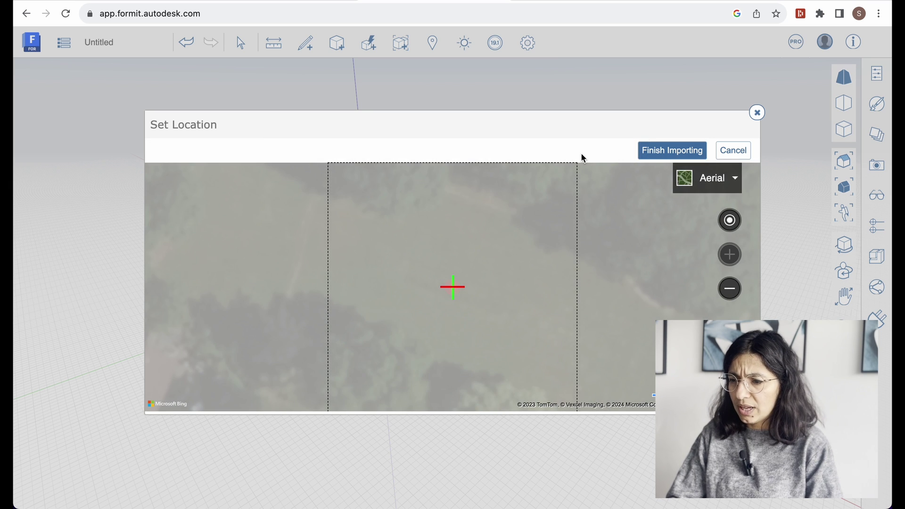
left_click(666, 151)
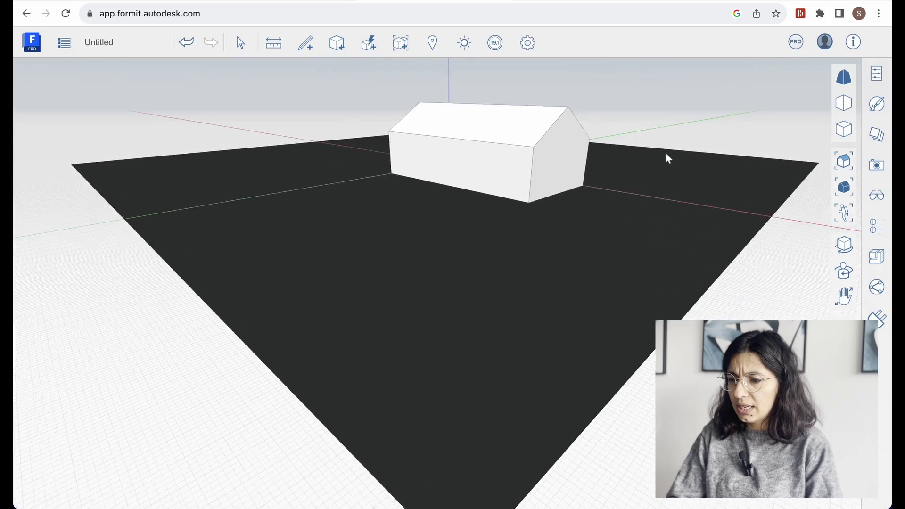
scroll(744, 230, "up", 10)
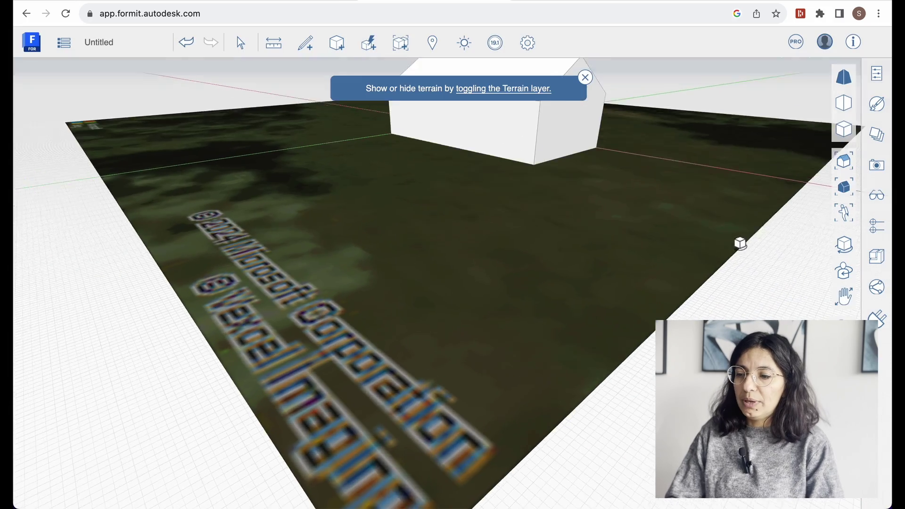
scroll(624, 235, "down", 10)
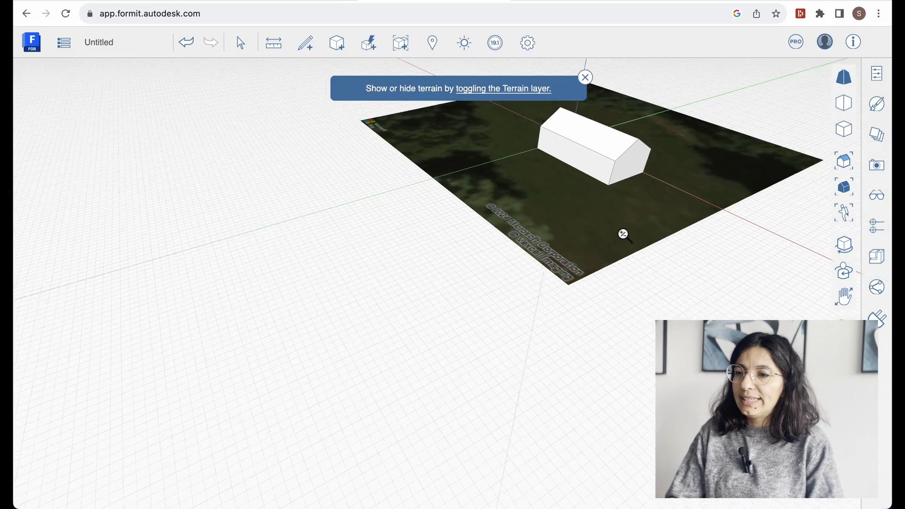
- Dismiss the terrain layer notice and examine the house on the imported satellite terrain from near and far
middle_click_drag(622, 238, 683, 224)
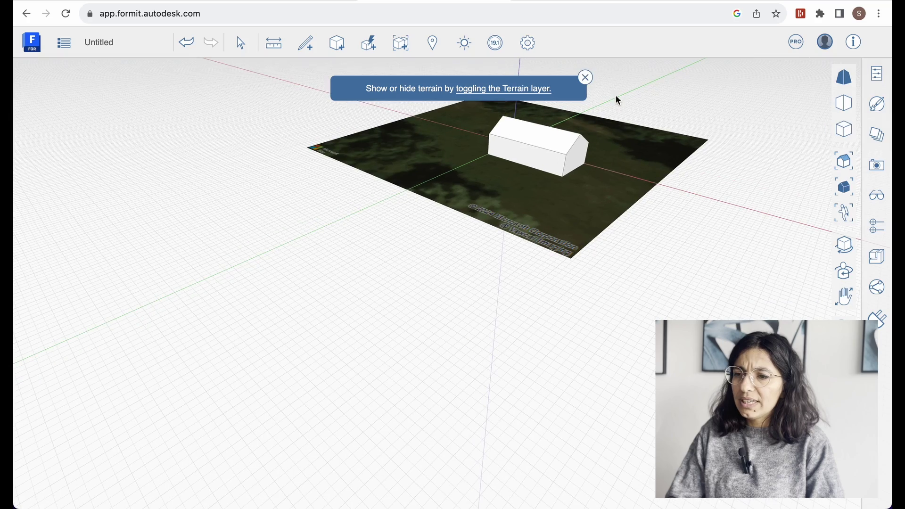
left_click(585, 77)
scroll(624, 230, "up", 2)
scroll(624, 230, "down", 4)
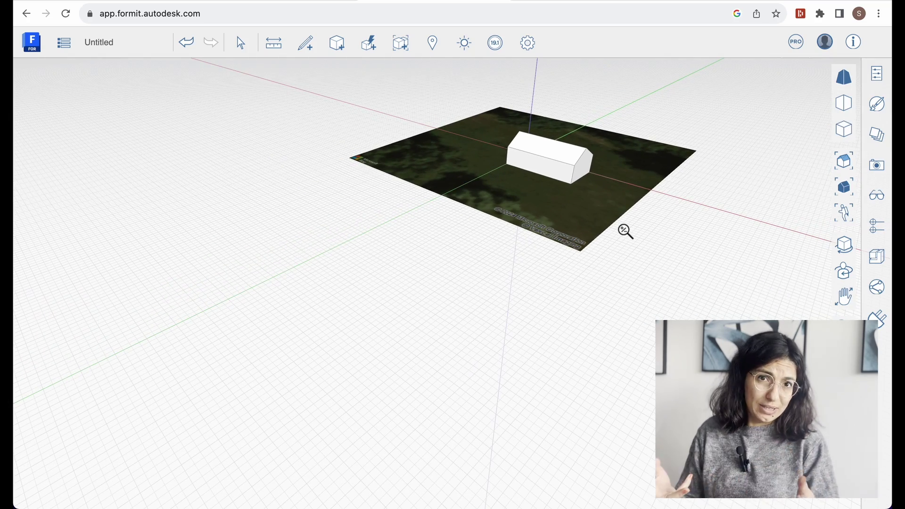
middle_click_drag(641, 210, 666, 223)
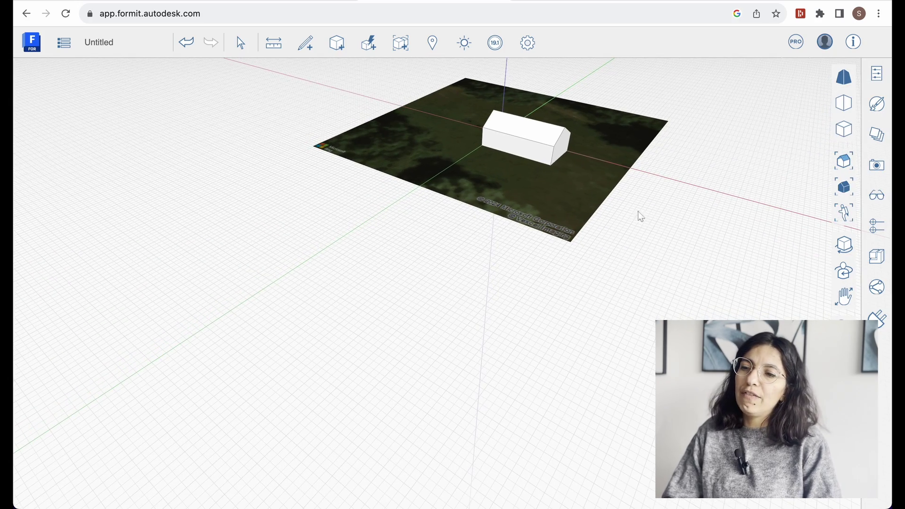
scroll(562, 146, "down", 2)
scroll(564, 148, "up", 5)
scroll(564, 148, "up", 3)
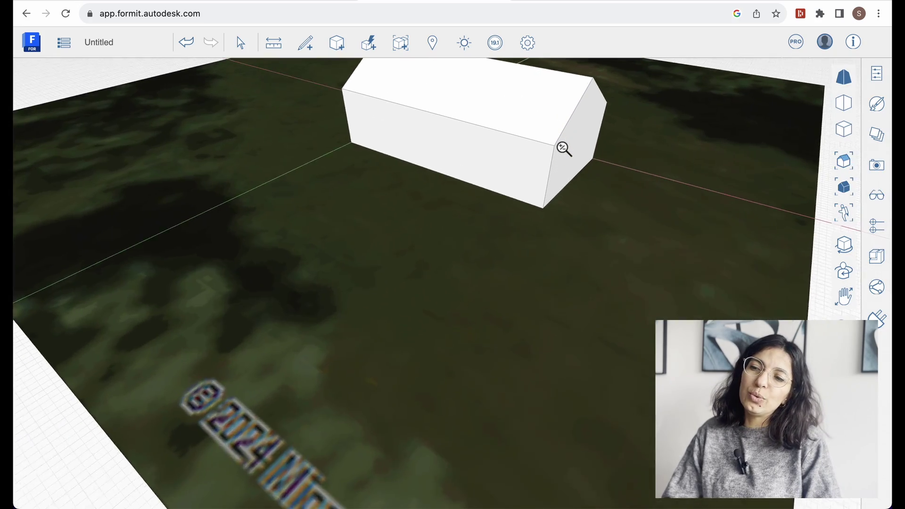
scroll(564, 149, "down", 2)
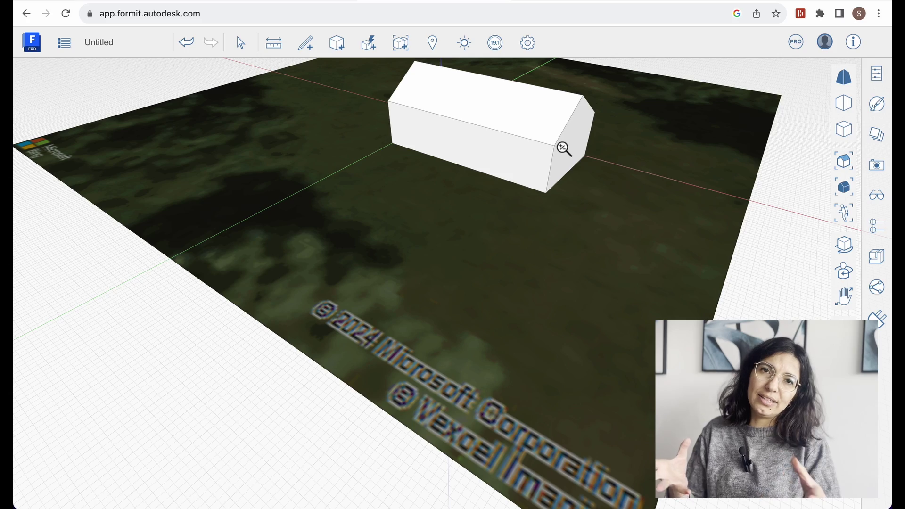
scroll(573, 171, "down", 5)
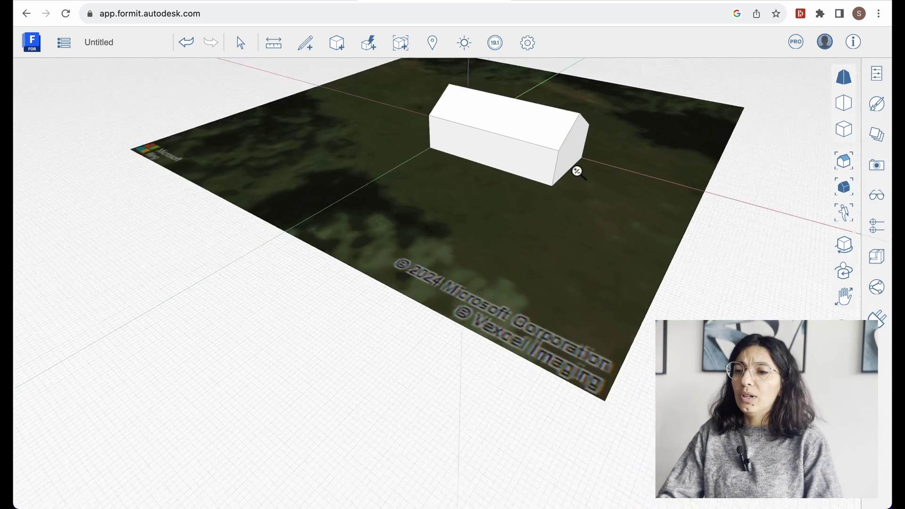
middle_click_drag(579, 190, 561, 146)
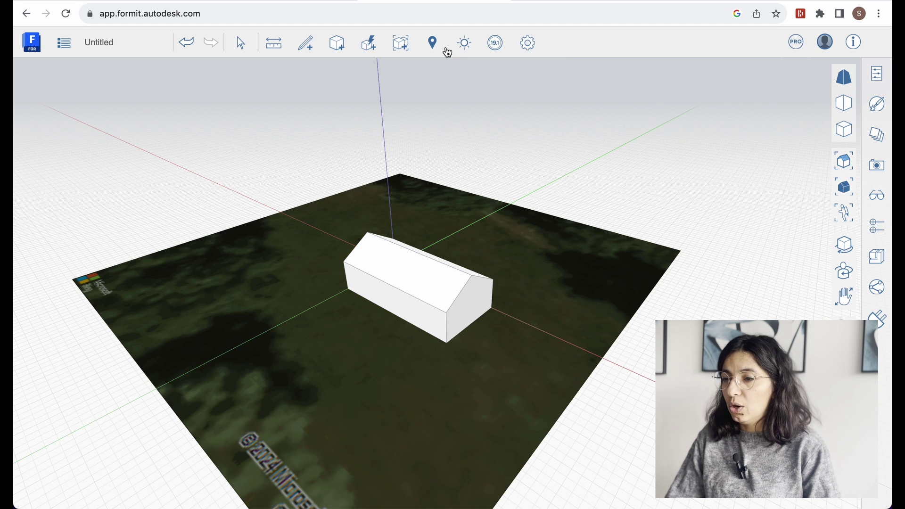
middle_click_drag(521, 262, 503, 261)
scroll(436, 162, "down", 3)
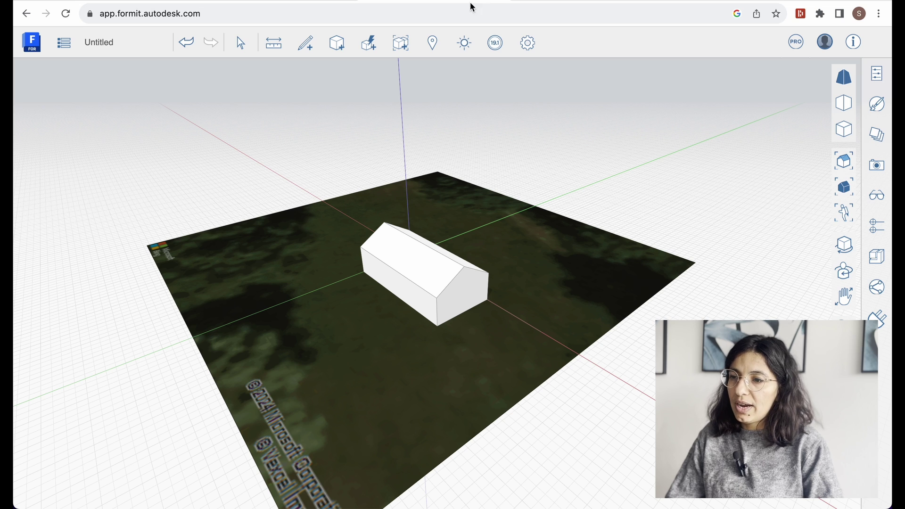
- Turn on sun shadows and check the shadow the house casts on the terrain
left_click(465, 45)
left_click(333, 74)
middle_click_drag(351, 255, 364, 333)
scroll(499, 319, "down", 3)
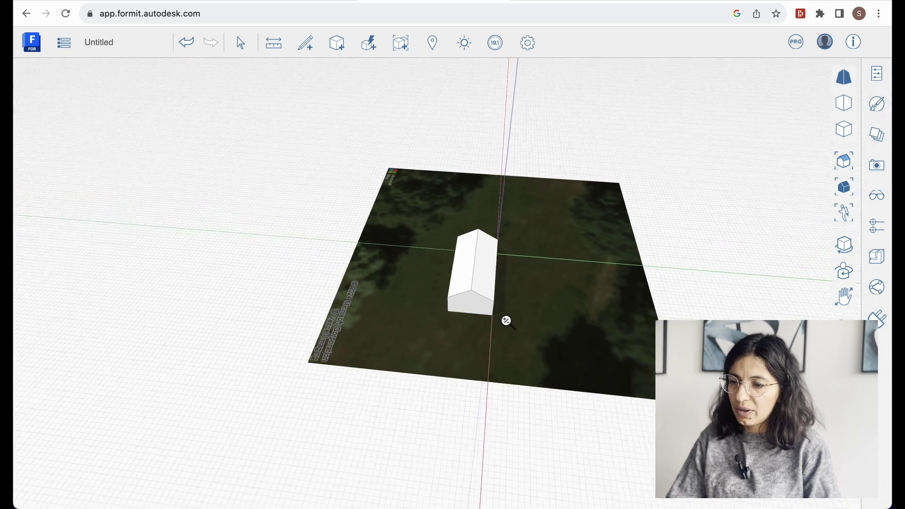
scroll(505, 319, "up", 6)
scroll(507, 320, "down", 5)
middle_click_drag(471, 317, 497, 321)
- Set the sun position for the shadows to June 12 at 1:04 PM
left_click(464, 44)
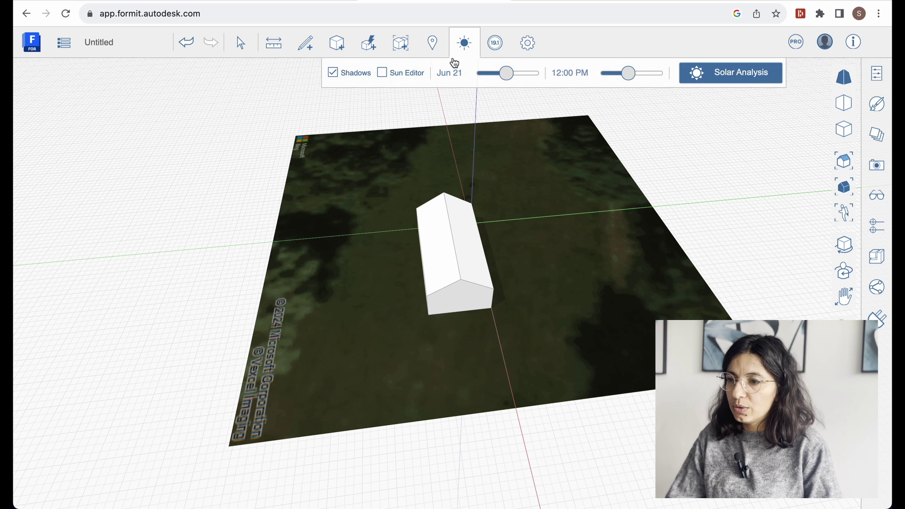
mouse_move(505, 74)
left_mouse_down()
mouse_move(478, 78)
mouse_move(517, 77)
mouse_move(498, 78)
left_mouse_up()
mouse_move(620, 75)
left_mouse_down()
mouse_move(612, 77)
mouse_move(632, 75)
left_mouse_up()
left_click_drag(498, 74, 505, 74)
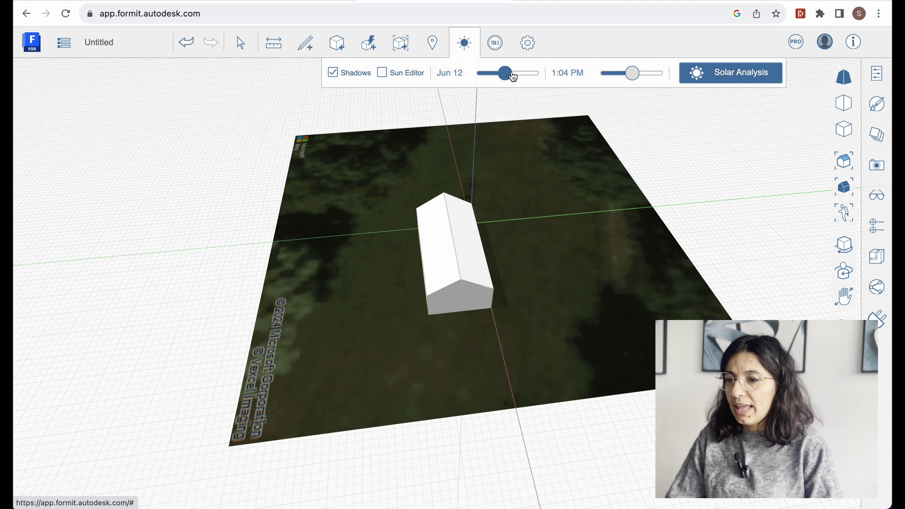
- Show the Sun Editor path around the house and move the sun along it to 1:38 PM
left_click(383, 74)
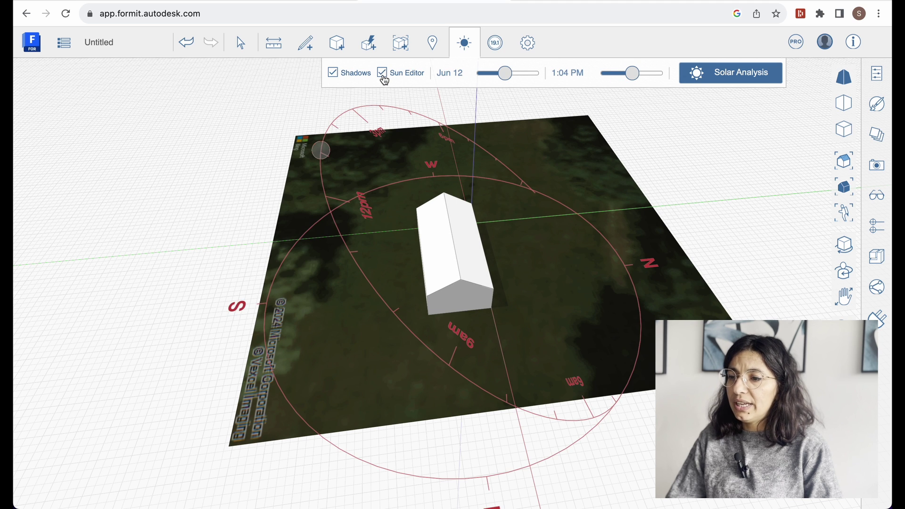
middle_click_drag(517, 228, 438, 178)
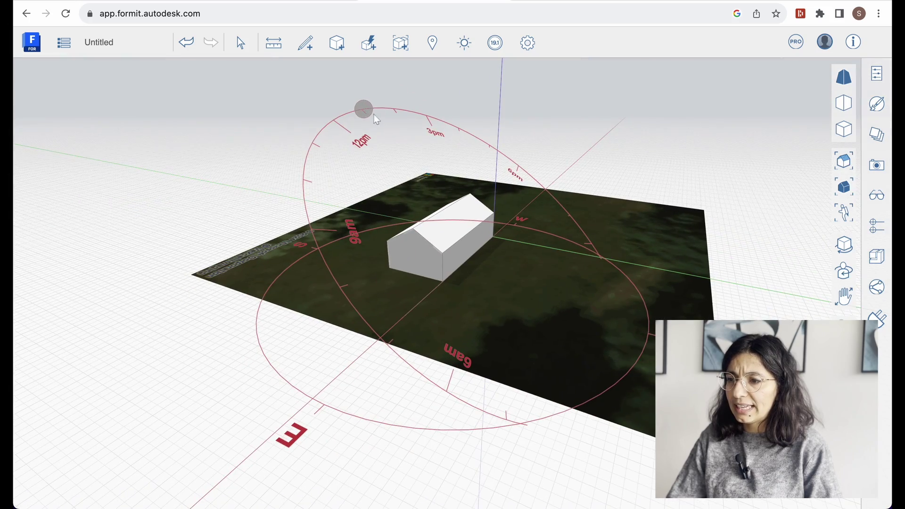
mouse_move(346, 120)
left_mouse_down()
mouse_move(398, 119)
mouse_move(313, 142)
mouse_move(357, 133)
left_mouse_up()
mouse_move(356, 133)
middle_mouse_down()
mouse_move(420, 202)
mouse_move(475, 206)
middle_mouse_up()
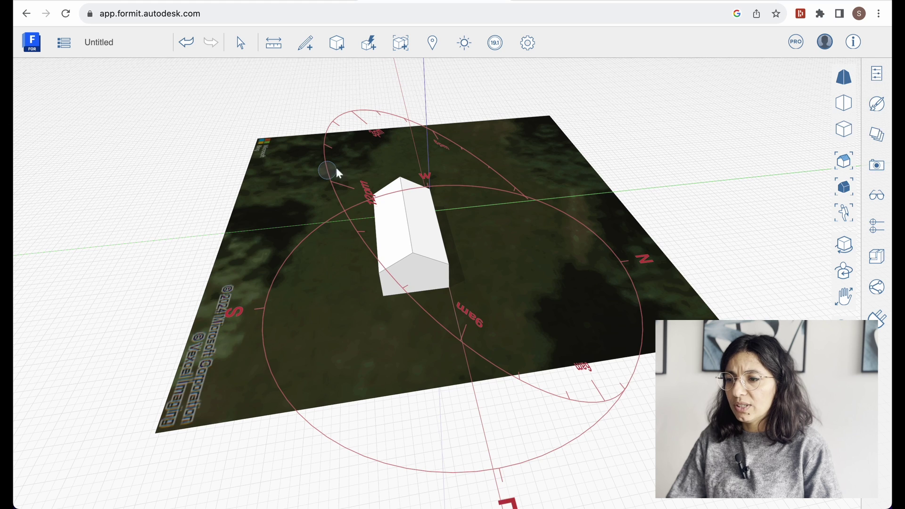
left_click_drag(334, 141, 332, 137)
middle_click_drag(410, 162, 466, 44)
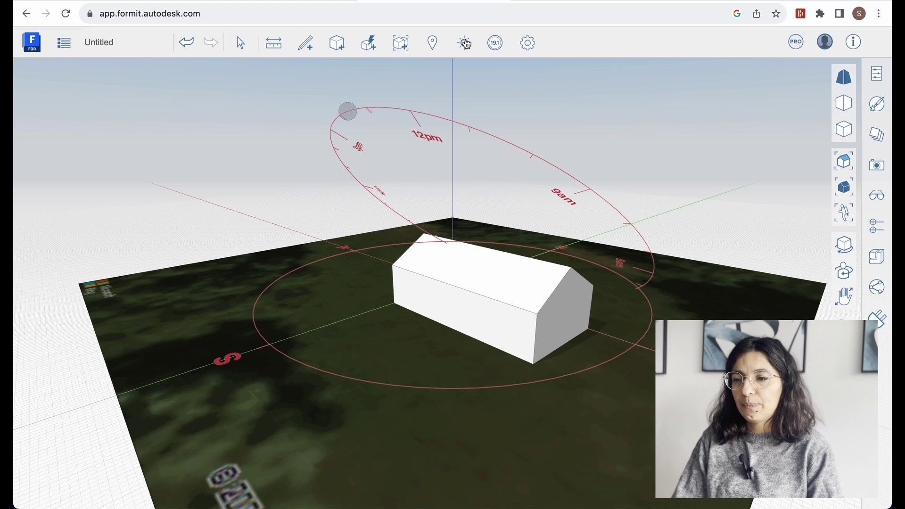
- Start a Solar Analysis and select all faces of the house as its target
left_click(465, 44)
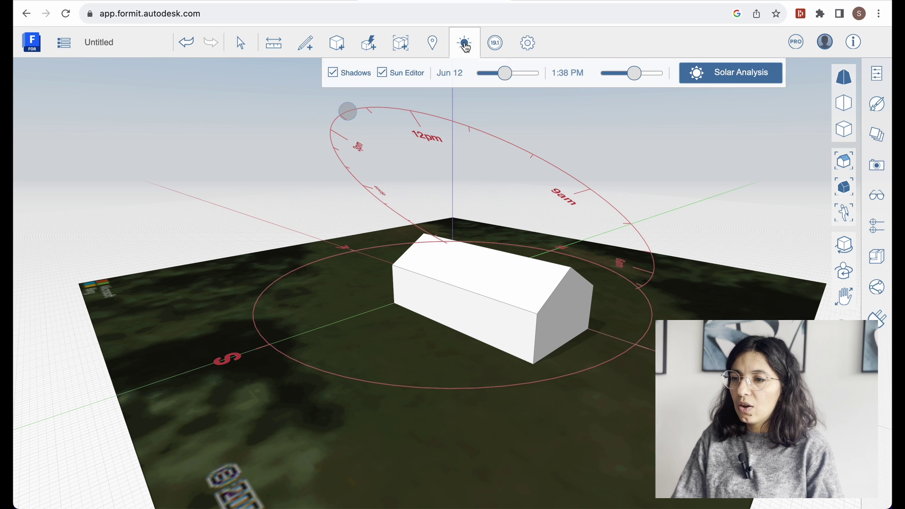
left_click(740, 76)
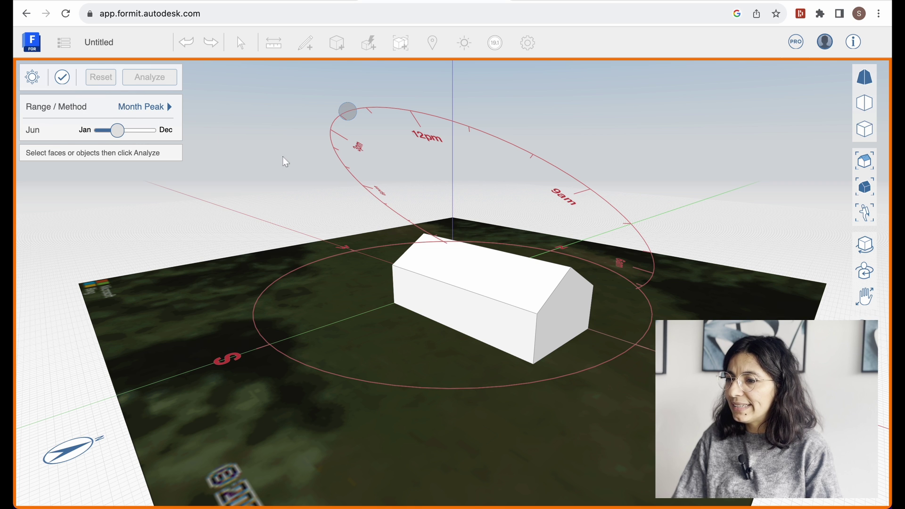
middle_click_drag(297, 162, 282, 183)
scroll(354, 151, "down", 5)
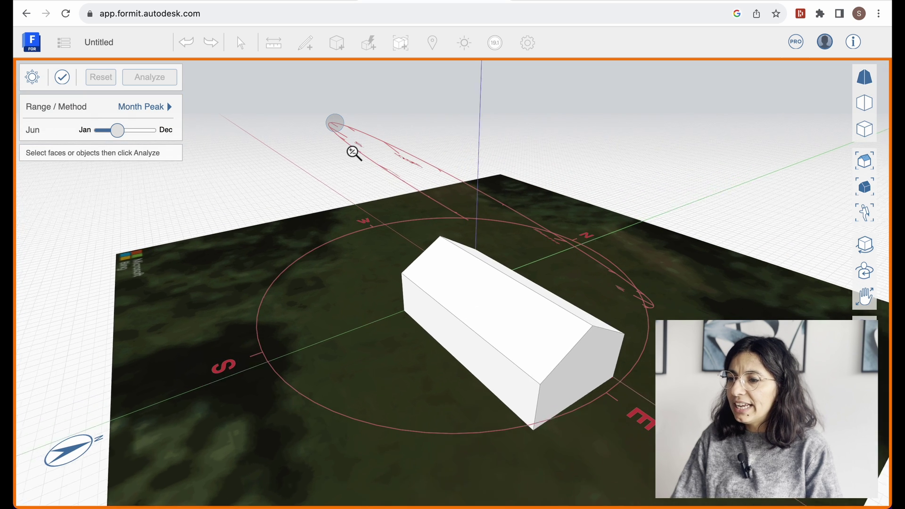
left_click_drag(338, 171, 609, 380)
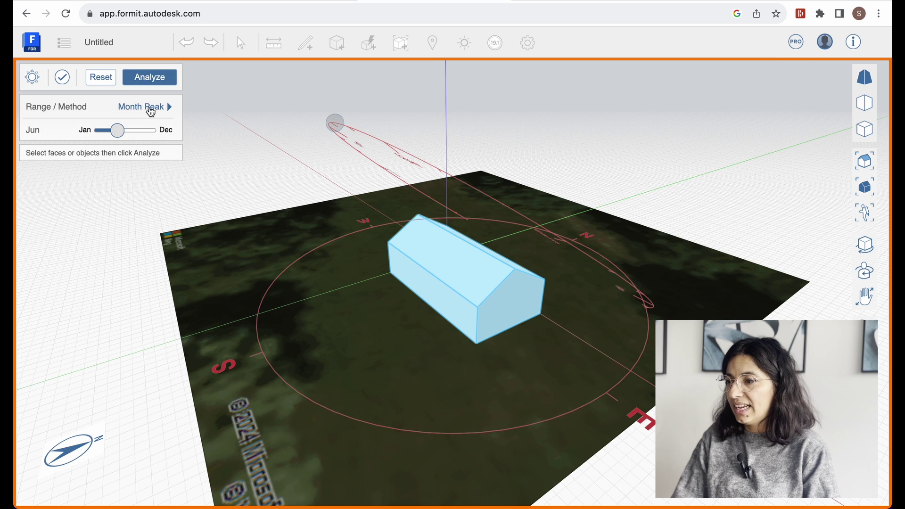
- Set the range and method to Year Cumulative for solar panel feasibility and run the analysis on the house
mouse_move(147, 111)
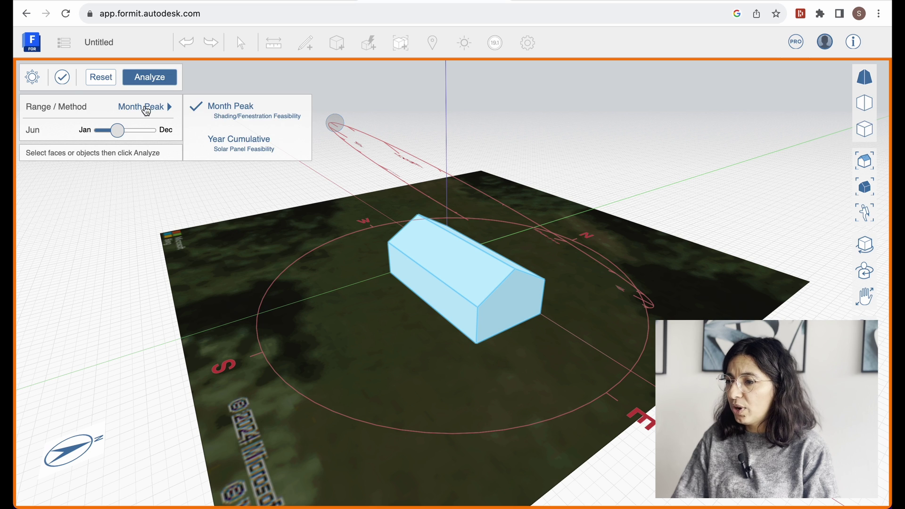
left_click(256, 149)
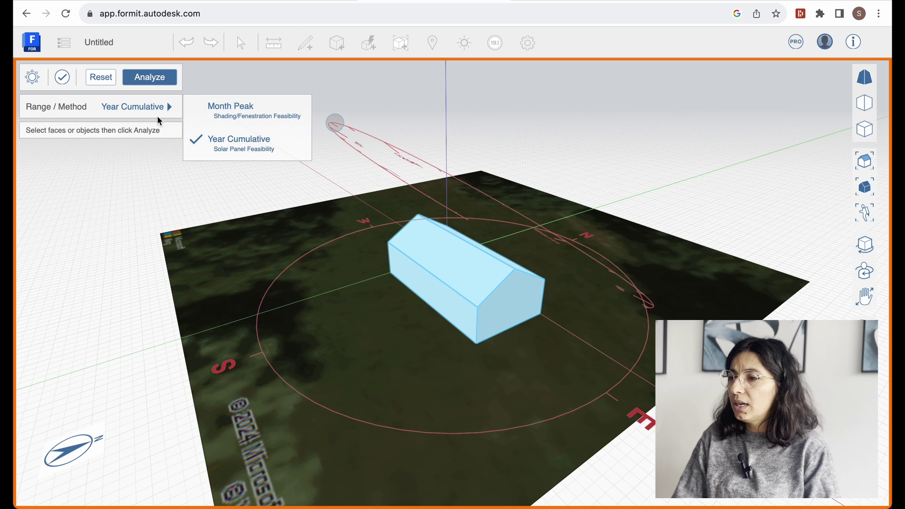
left_click(150, 77)
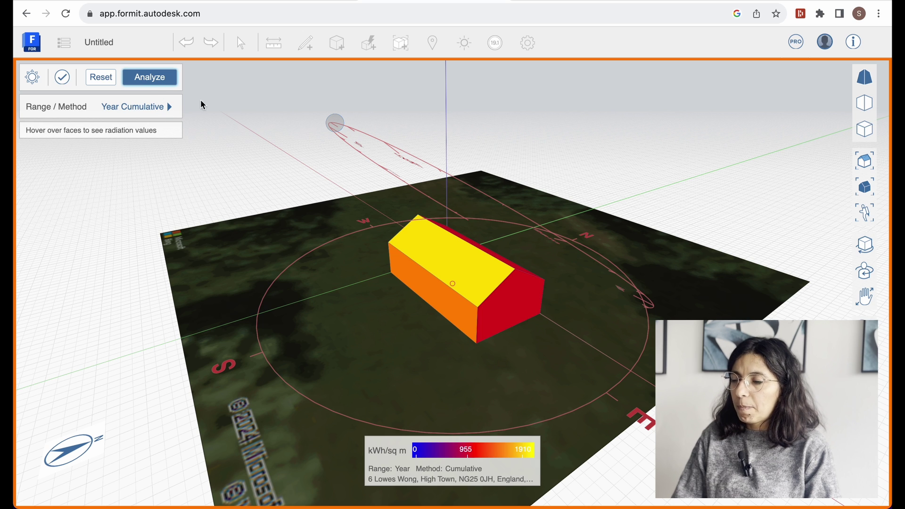
- Read the yearly radiation values on the south-facing roof slope, the south wall and the north wall
mouse_move(495, 269)
middle_mouse_down()
mouse_move(452, 271)
mouse_move(404, 291)
mouse_move(606, 281)
mouse_move(525, 229)
mouse_move(552, 292)
mouse_move(480, 267)
middle_mouse_up()
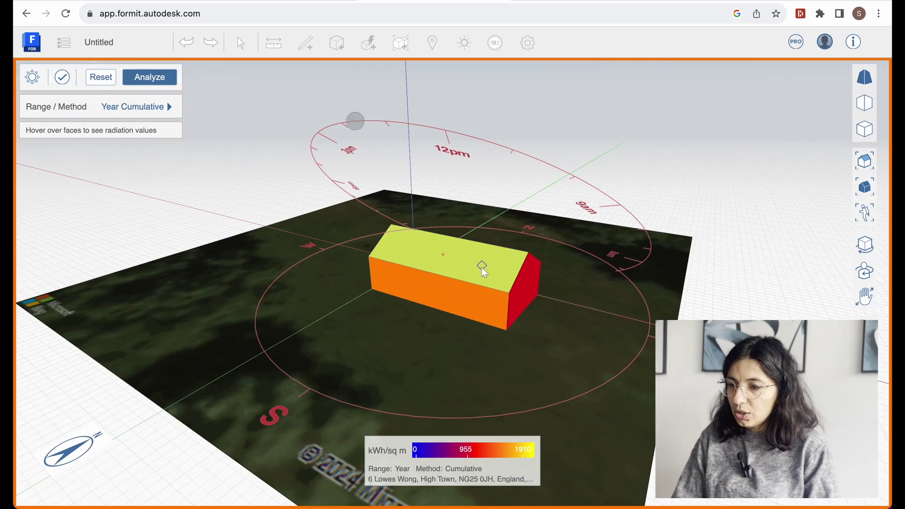
mouse_move(481, 267)
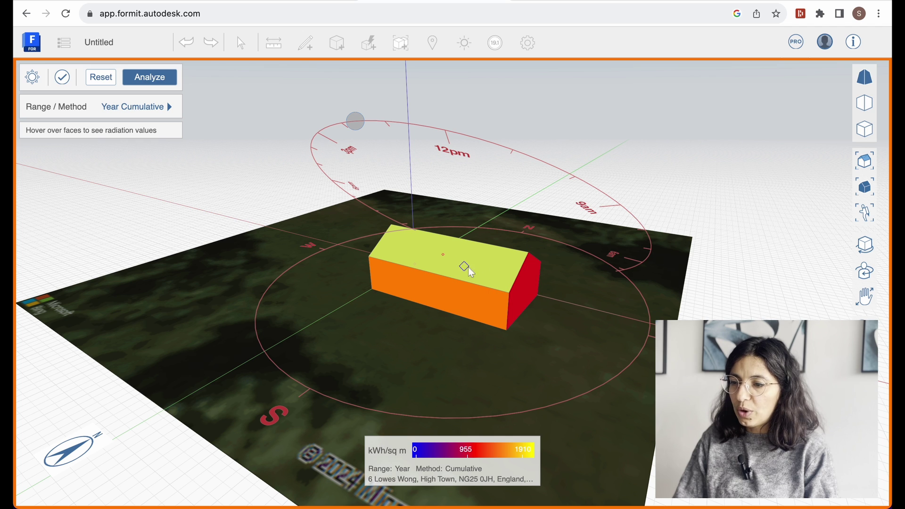
middle_click_drag(477, 267, 388, 299)
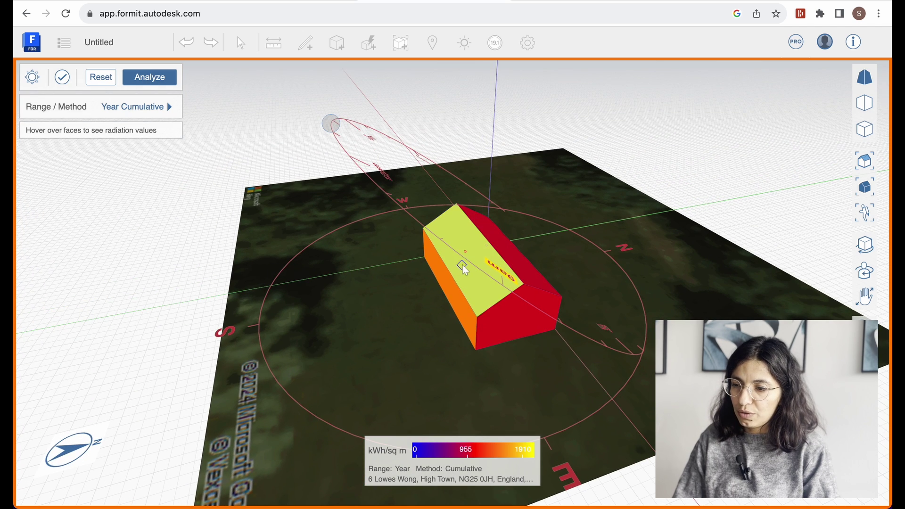
middle_click_drag(476, 277, 523, 279)
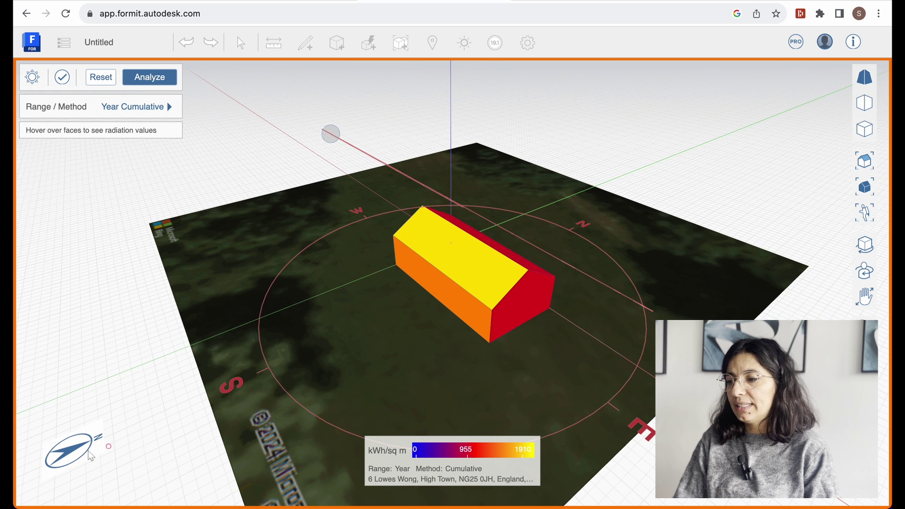
middle_click_drag(491, 308, 504, 273)
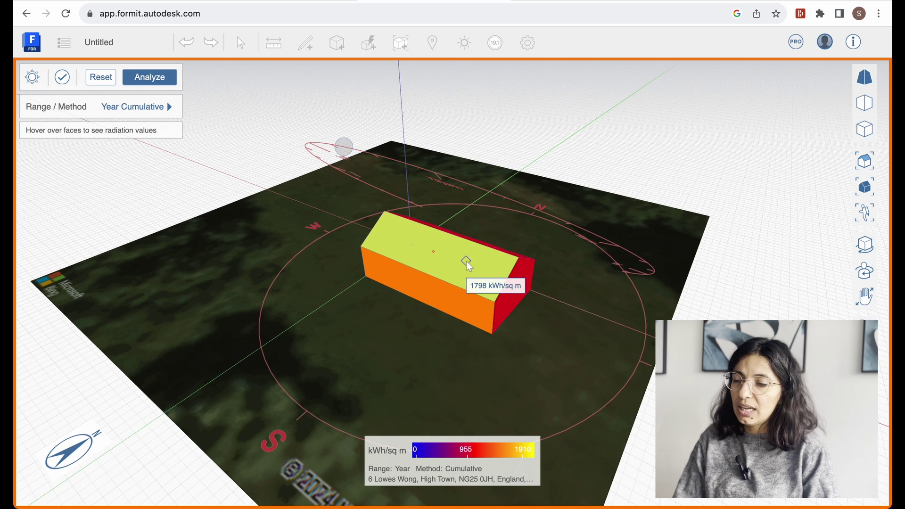
mouse_move(449, 263)
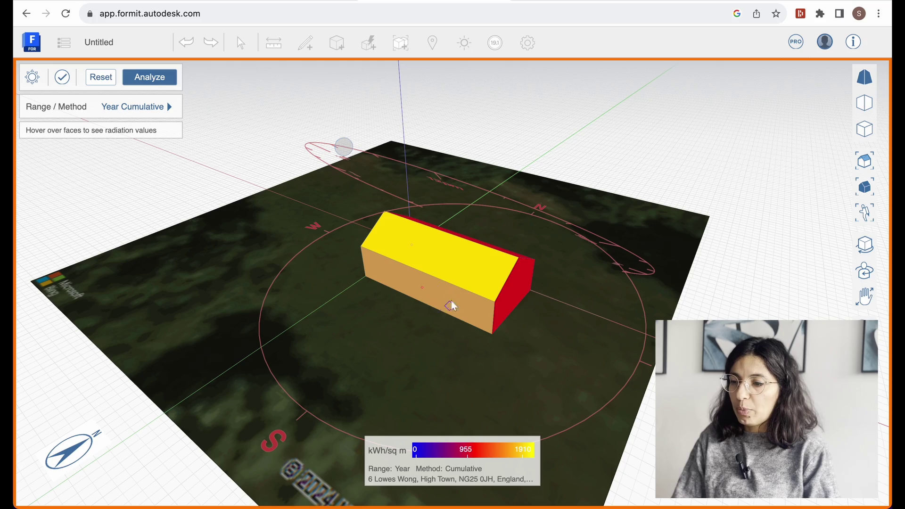
middle_click_drag(468, 304, 402, 267)
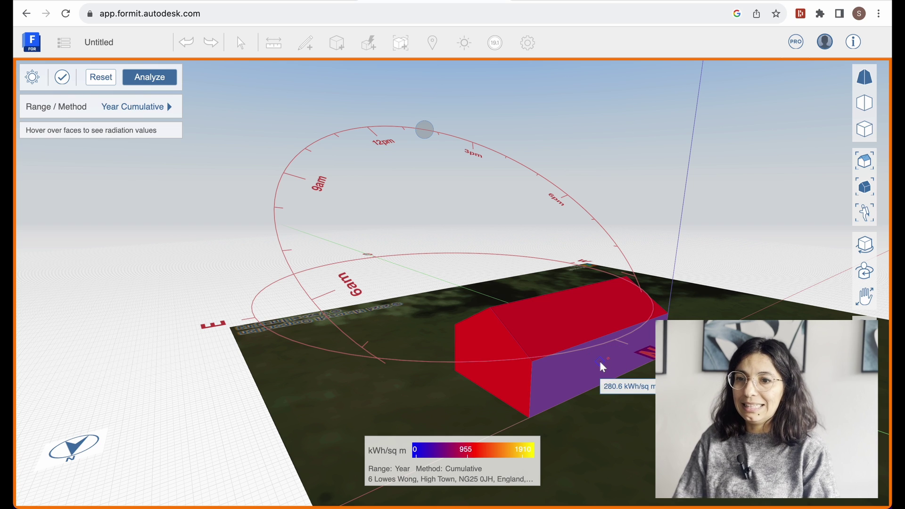
mouse_move(595, 362)
middle_click_drag(595, 360, 521, 329)
middle_click_drag(661, 314, 727, 303)
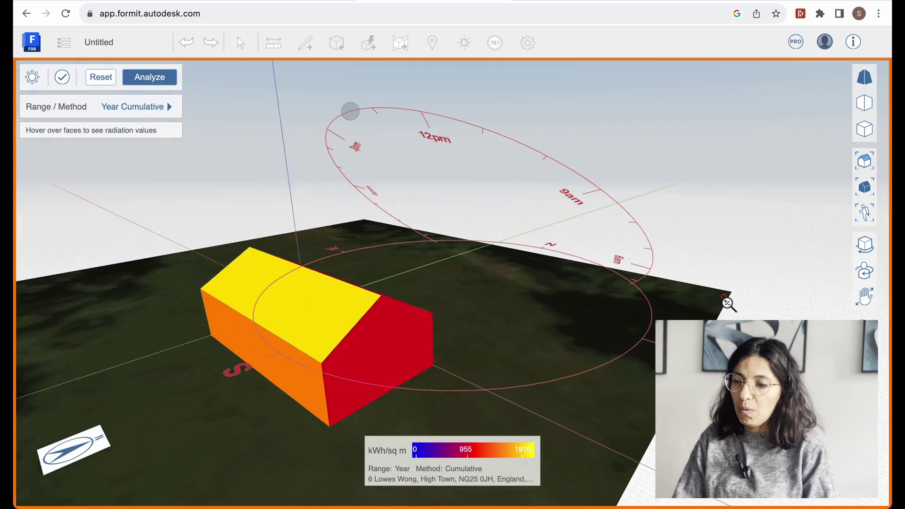
- Compare the yearly radiation on the east gable wall with that on the south-facing roof slope
scroll(727, 303, "down", 5)
middle_click_drag(660, 317, 565, 322)
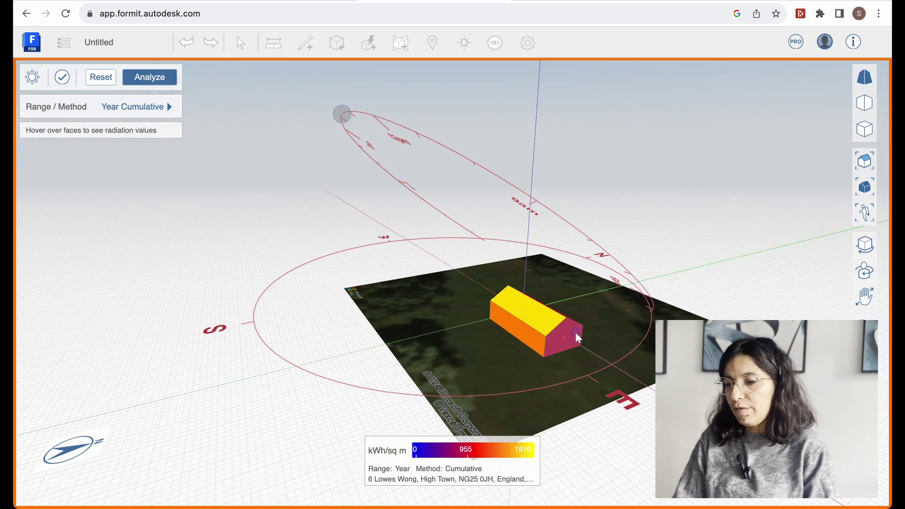
scroll(580, 337, "up", 3)
scroll(580, 338, "up", 2)
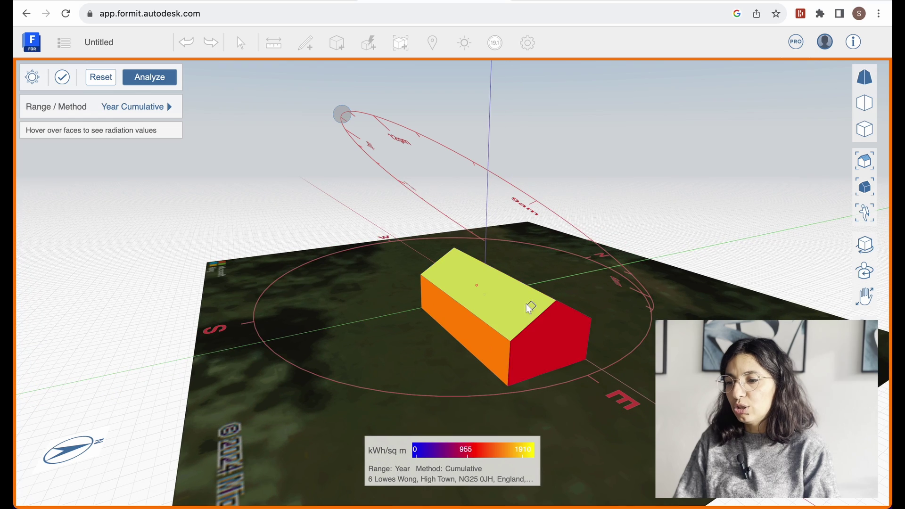
middle_click_drag(567, 355, 529, 317)
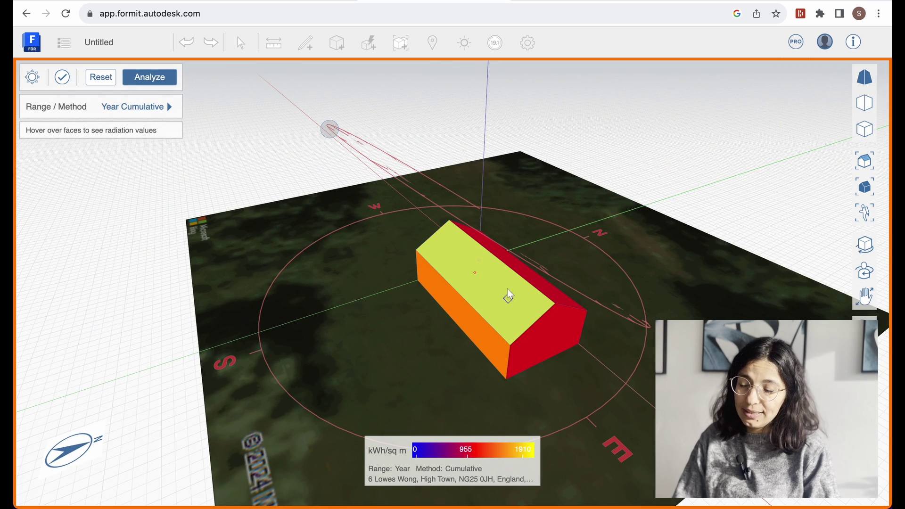
mouse_move(458, 268)
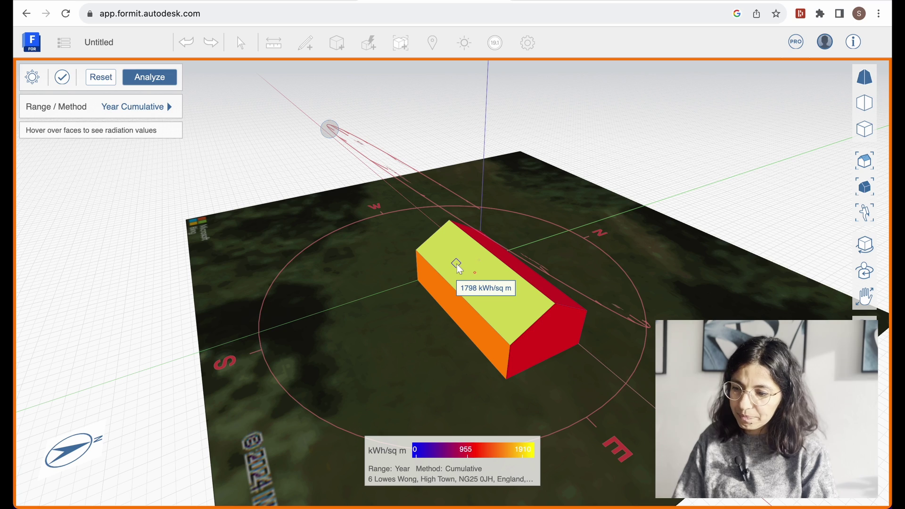
middle_click_drag(633, 379, 651, 366)
scroll(572, 362, "up", 1)
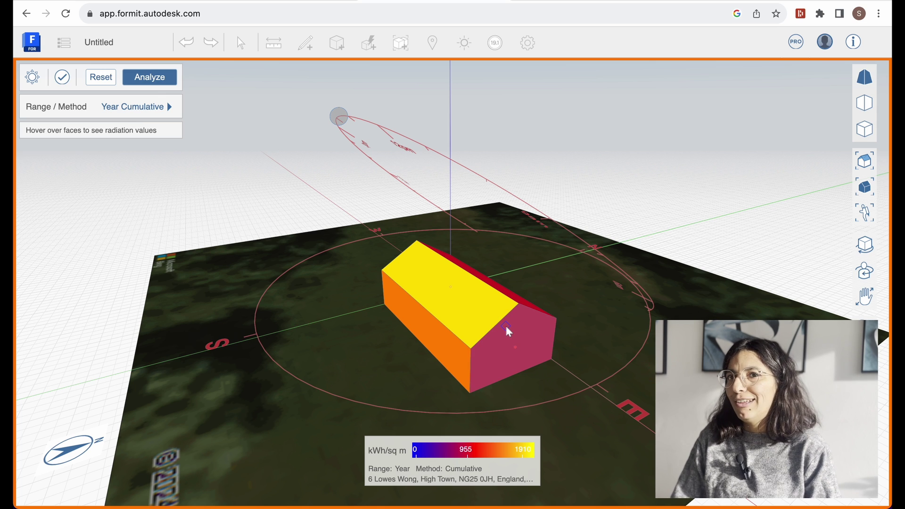
- Read the yearly radiation on the east gable wall and close the solar analysis
mouse_move(508, 331)
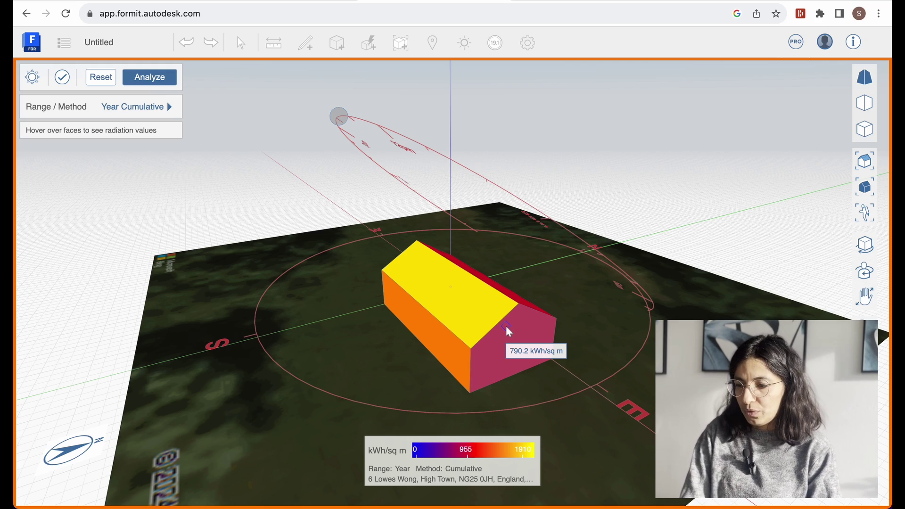
key("Escape")
scroll(369, 200, "down", 5)
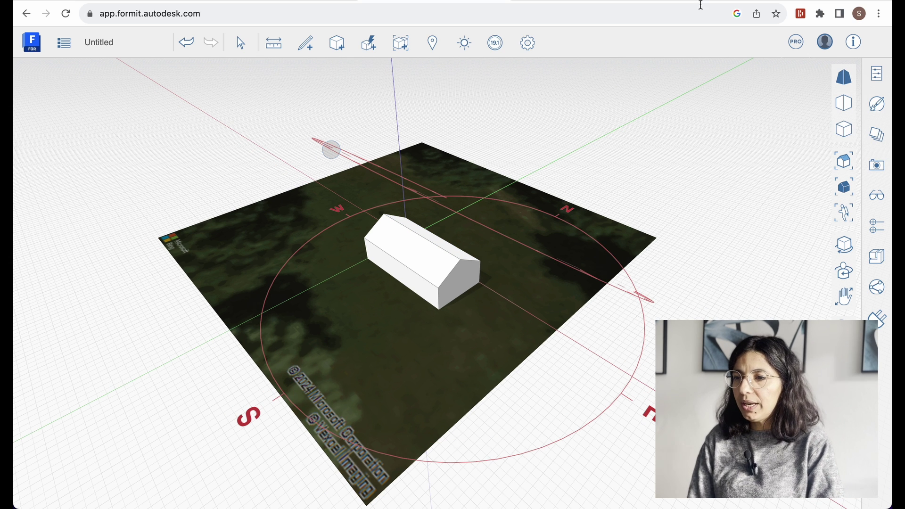
- Try to generate an Insight energy analysis for the house and dismiss the resulting notice
left_click(496, 43)
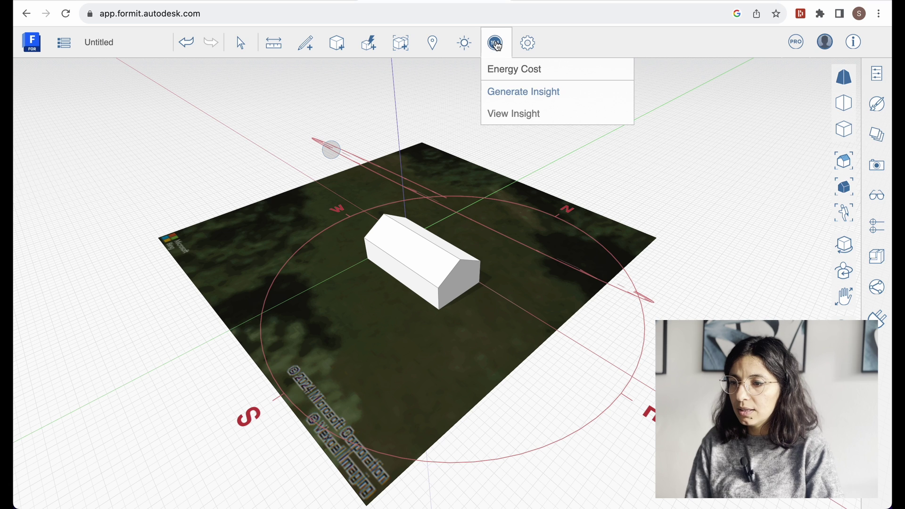
left_click(513, 98)
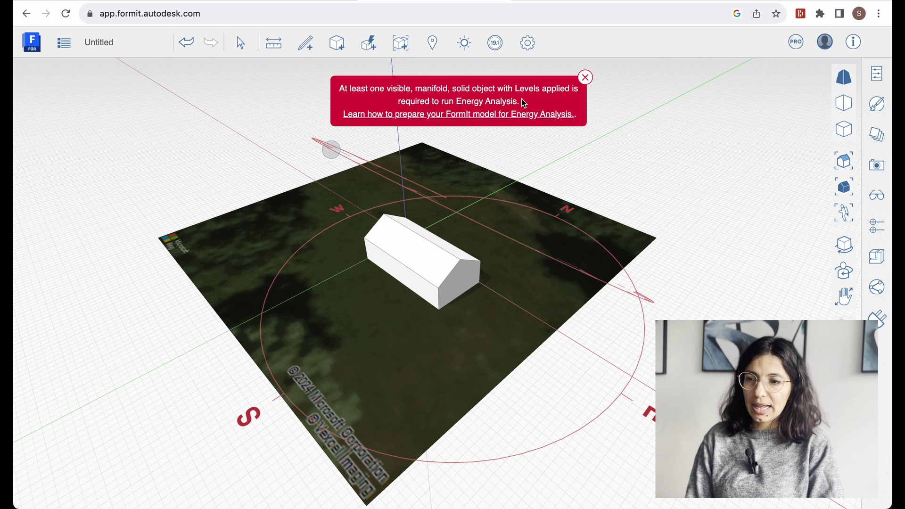
left_click(585, 78)
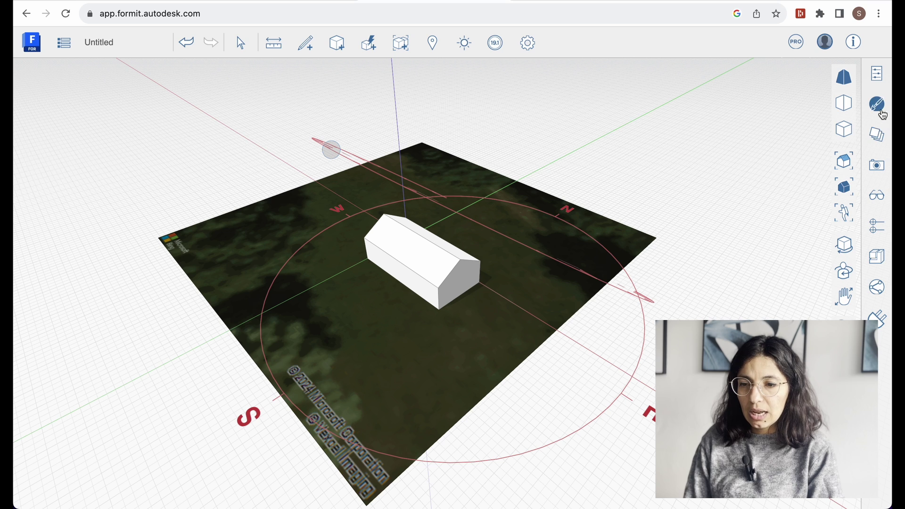
- Add a level named Ground Floor at an elevation of 150 mm
left_click(877, 228)
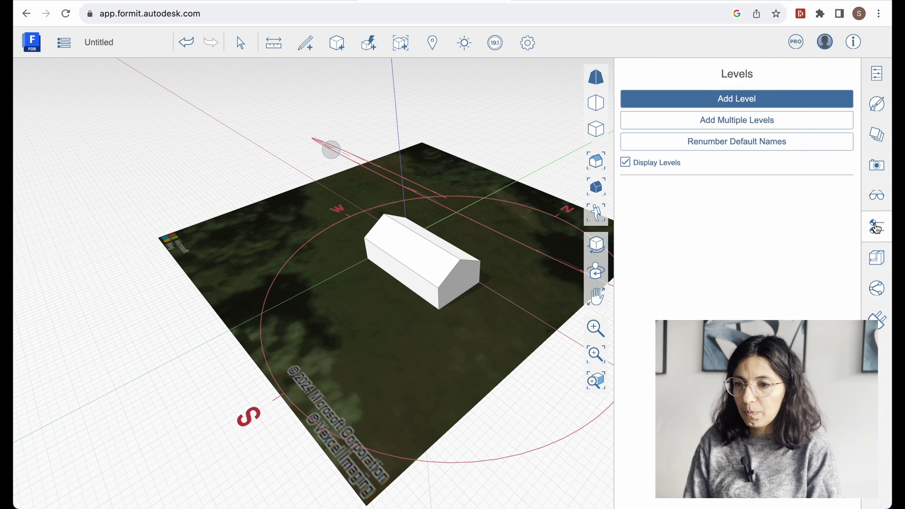
left_click(752, 100)
left_click(650, 190)
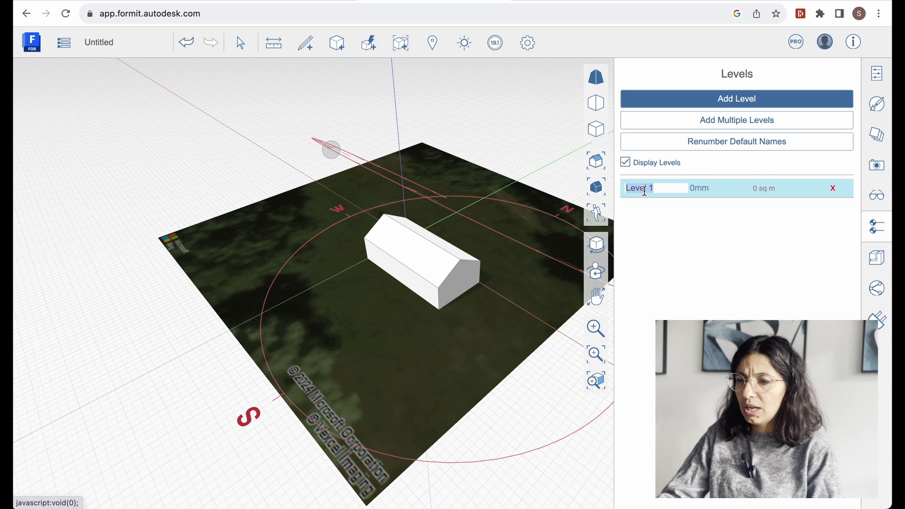
type("Groun")
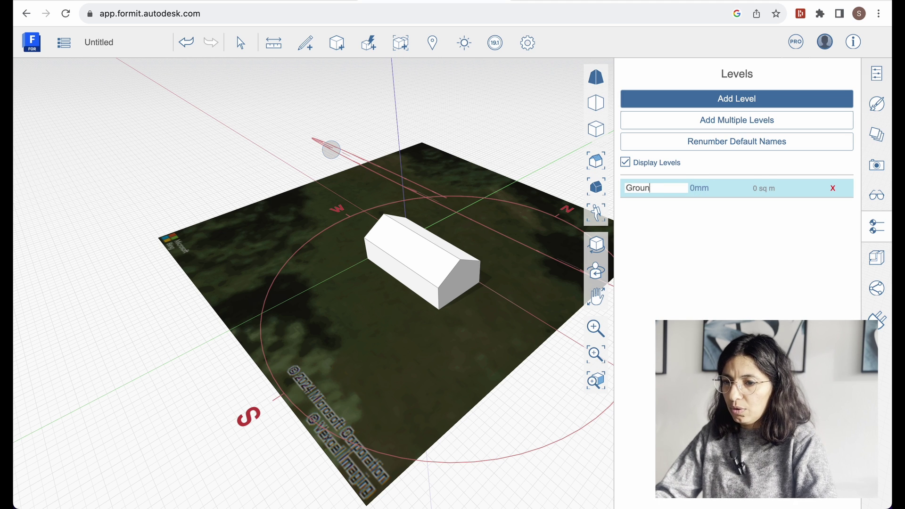
type("d Floor")
left_click(701, 191)
left_click(700, 189)
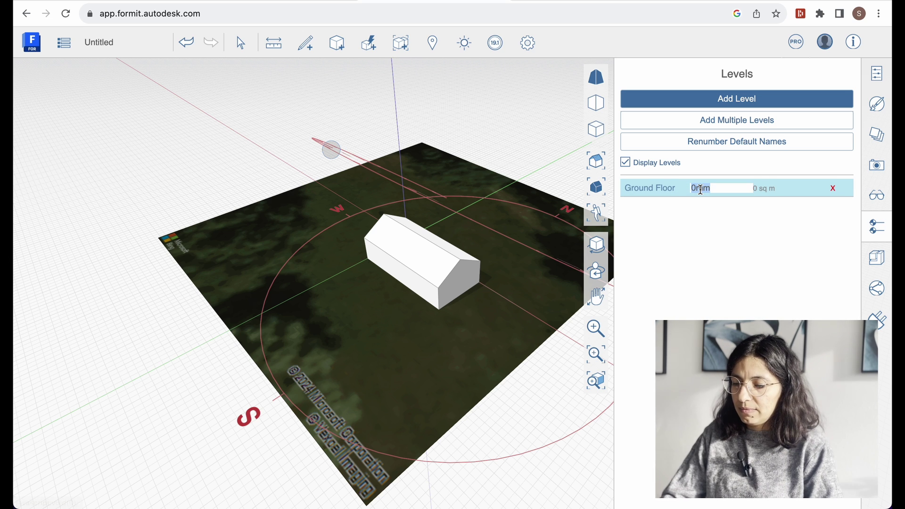
type("15")
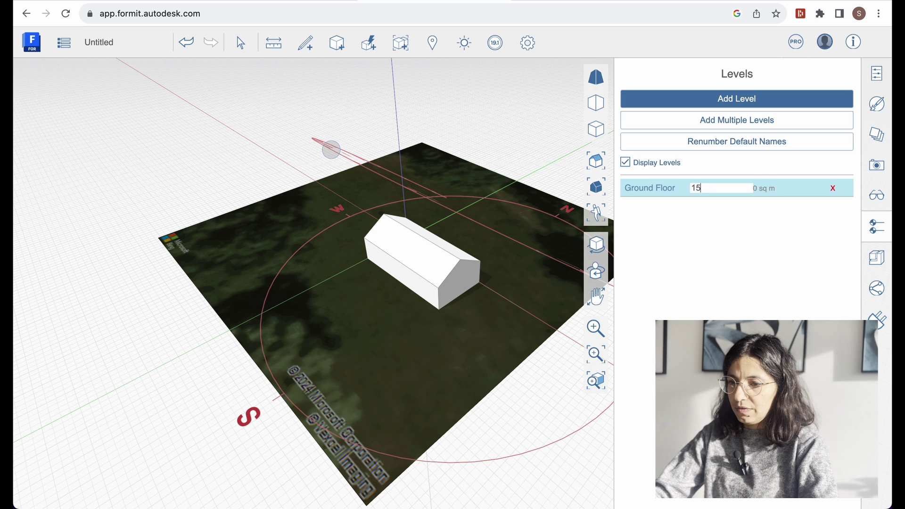
type("0mm")
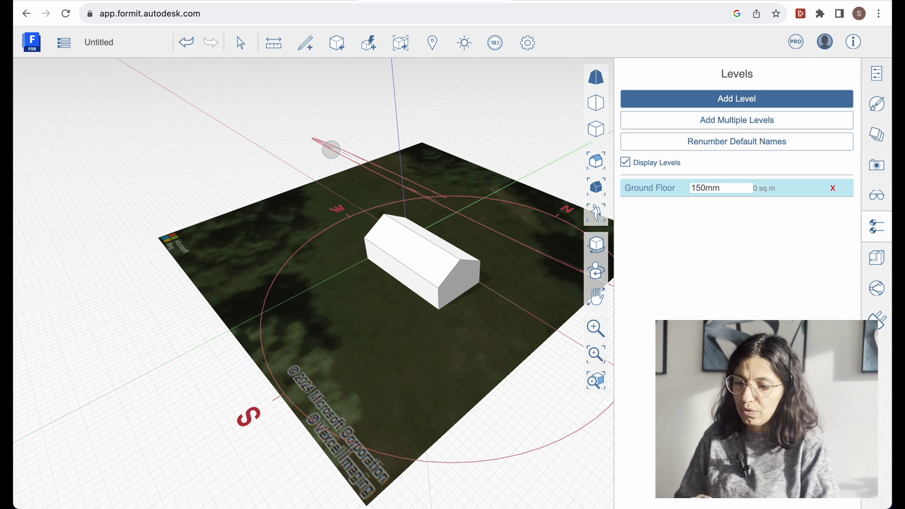
- Select the whole house and enable the use of levels on it, with Ground Floor included
left_click(876, 257)
left_click_drag(326, 89, 596, 329)
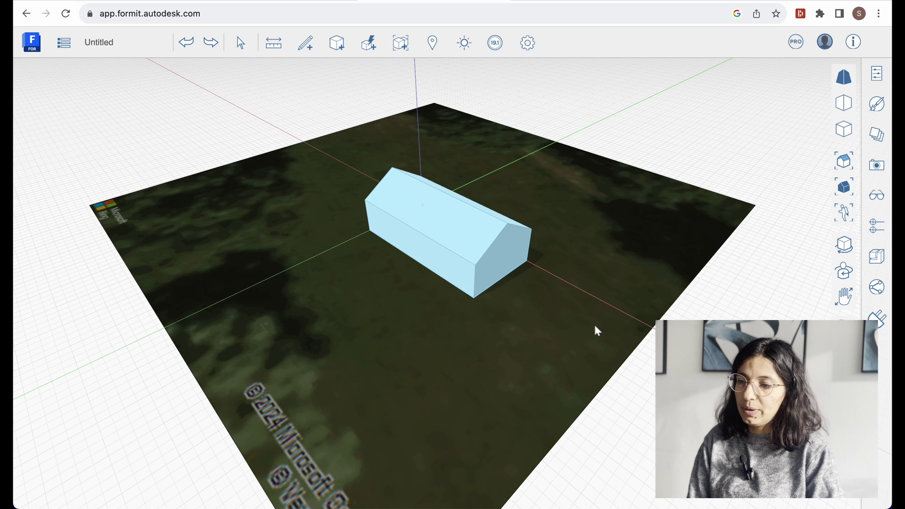
left_click(876, 74)
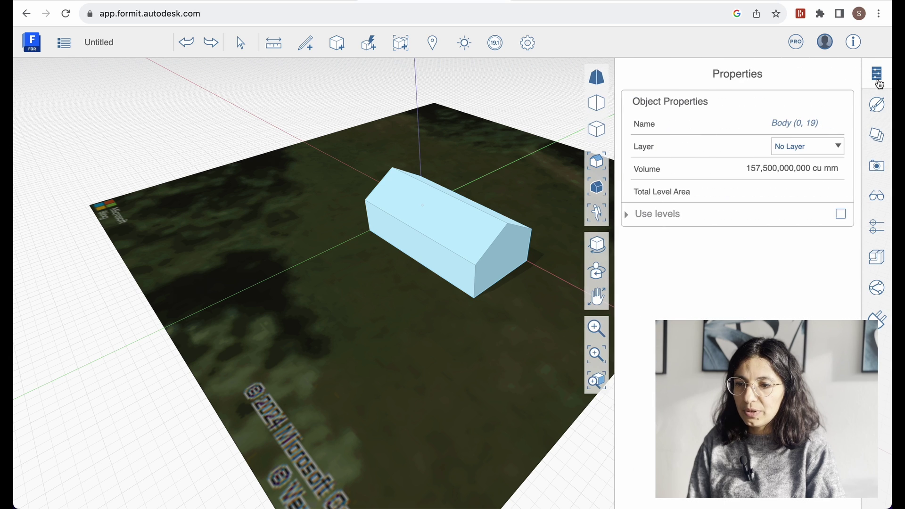
left_click(841, 215)
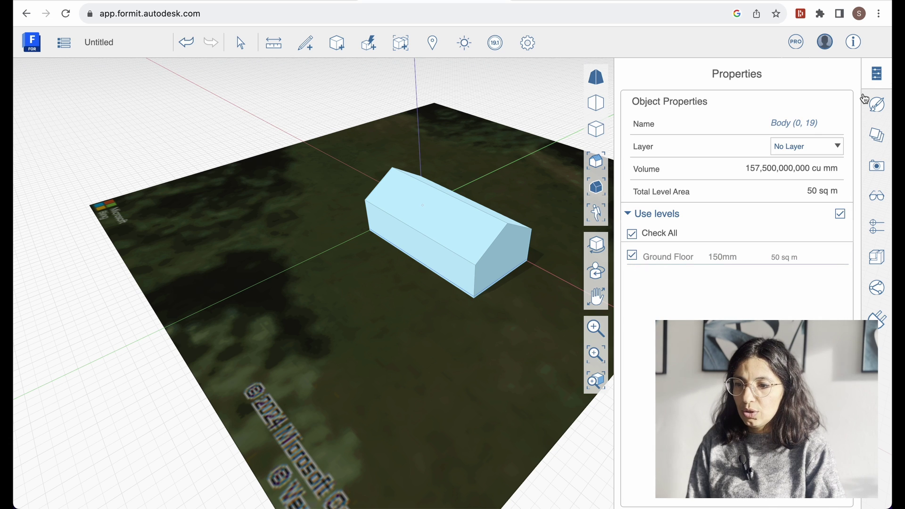
left_click(876, 73)
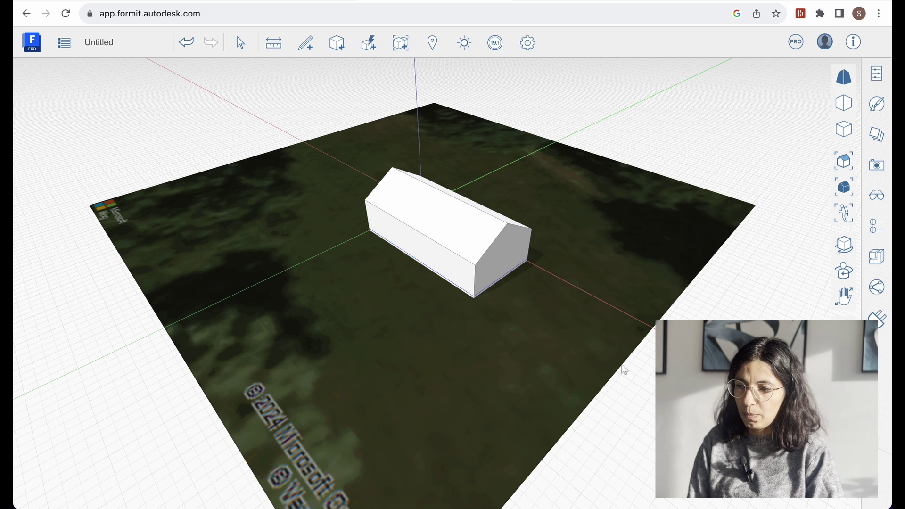
- Check the level line at the base of the house, generate its Insight energy analysis and open the results in Insight
scroll(496, 309, "up", 10)
scroll(424, 278, "up", 3)
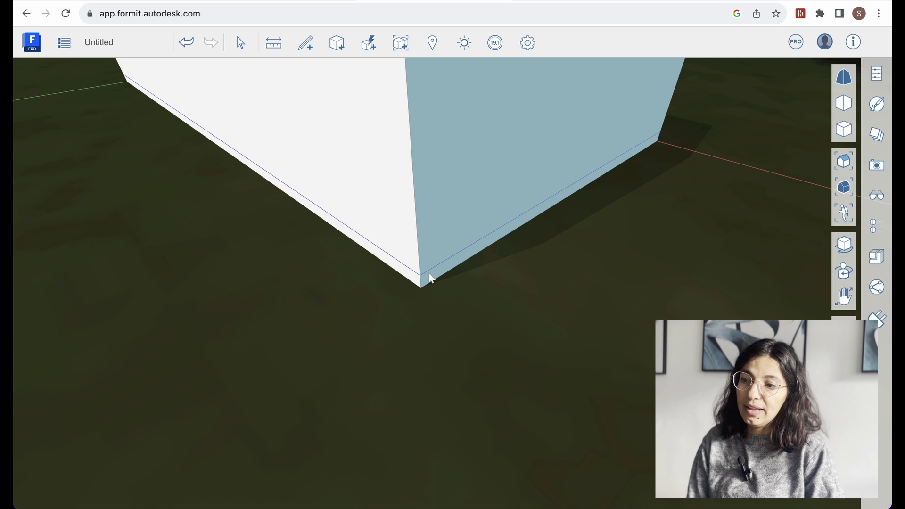
scroll(427, 278, "down", 10)
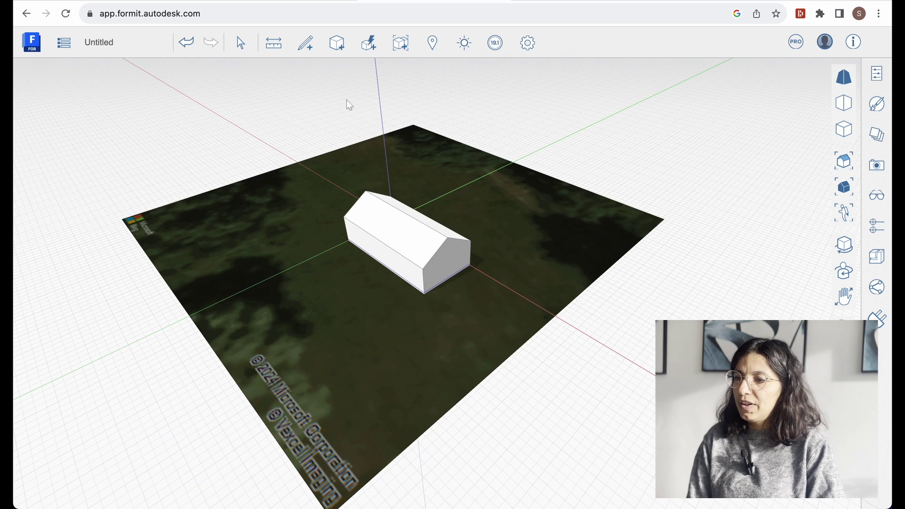
left_click(493, 46)
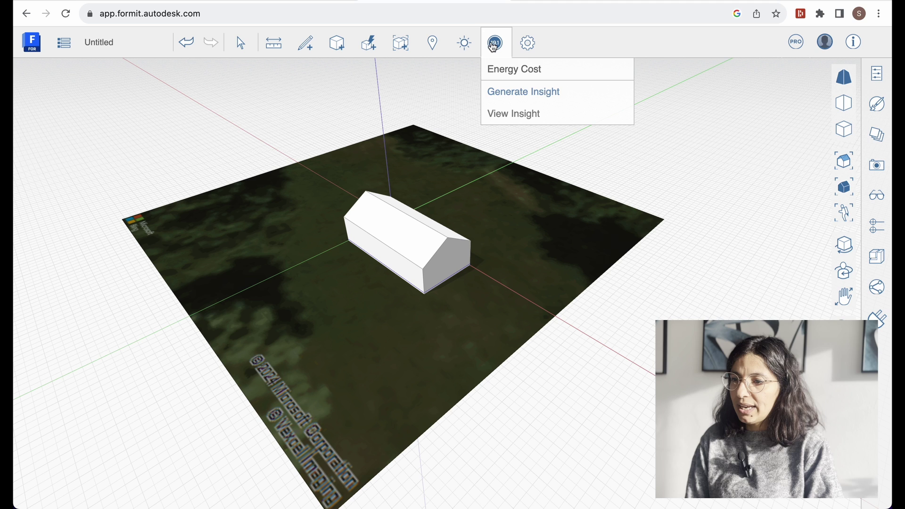
left_click(527, 91)
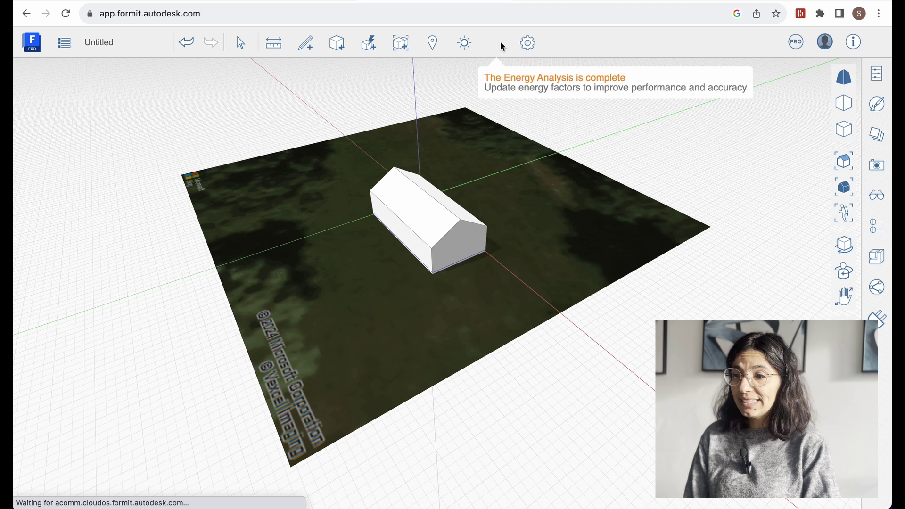
left_click(495, 47)
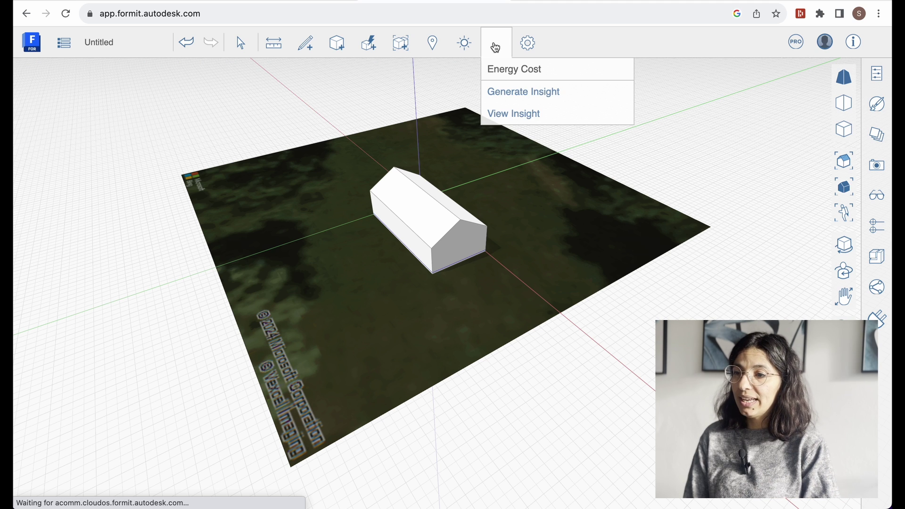
left_click(514, 115)
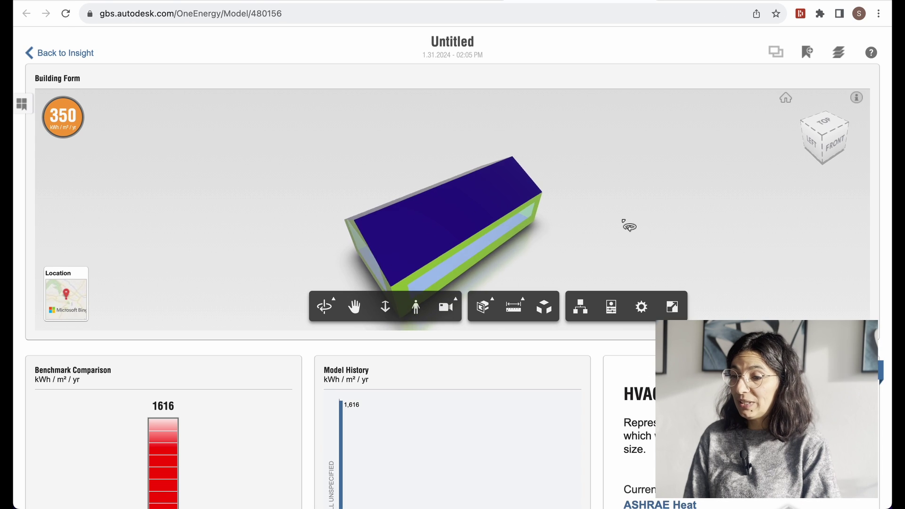
- Examine the walls, glazing and roof of the analysed building form from all sides
left_click_drag(622, 221, 487, 177)
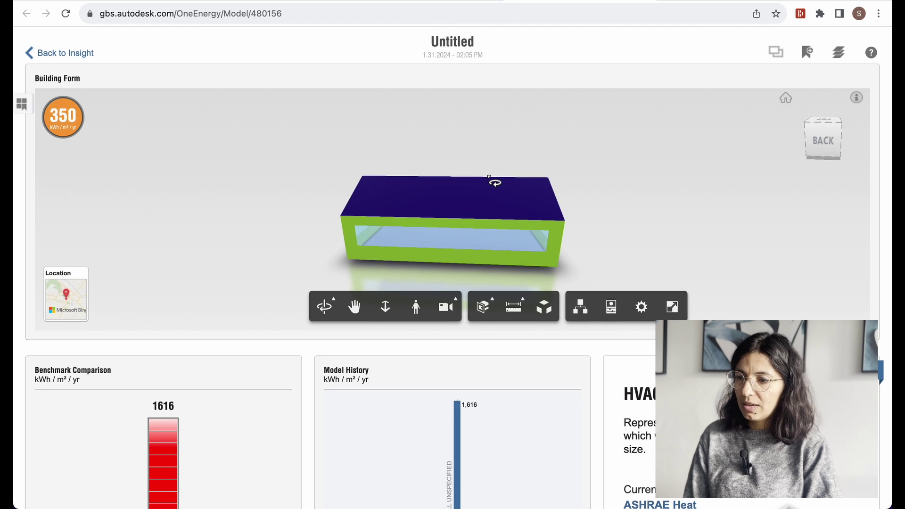
left_click_drag(590, 198, 457, 176)
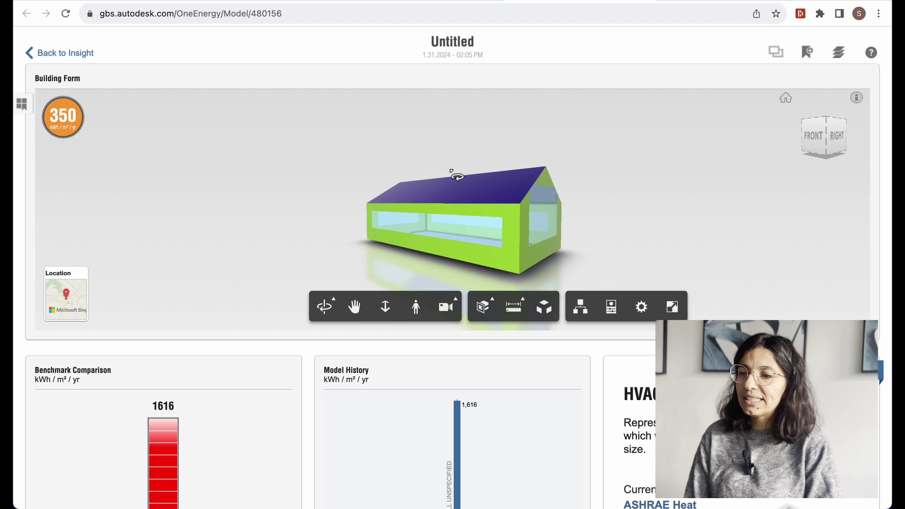
left_click_drag(618, 184, 536, 192)
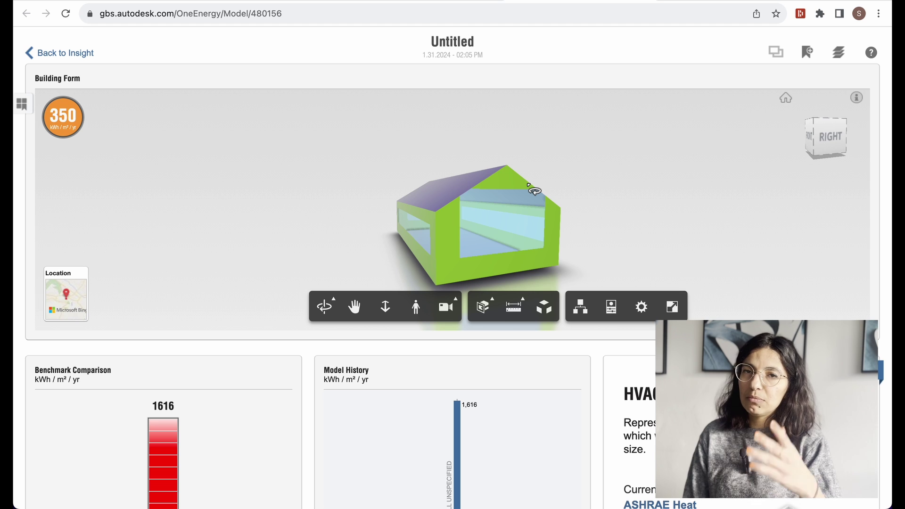
left_click_drag(555, 175, 614, 170)
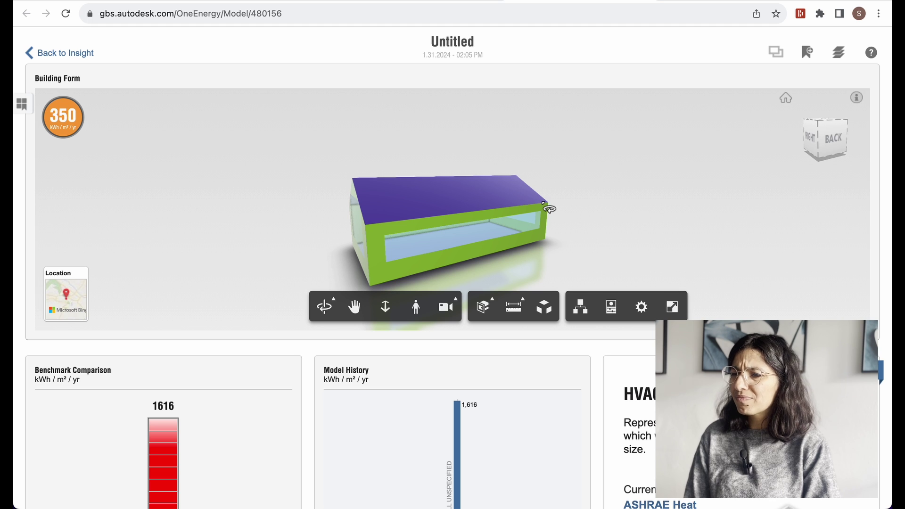
left_click_drag(527, 201, 363, 198)
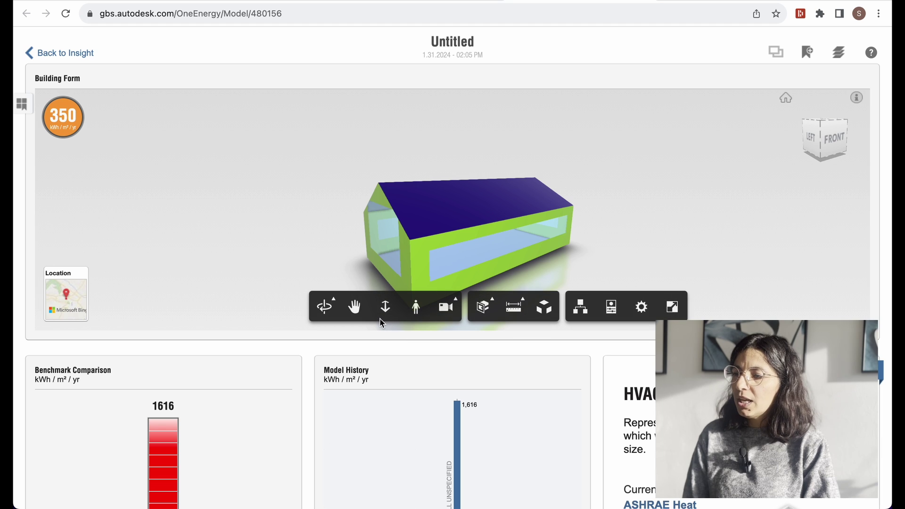
- Study the Benchmark Comparison of the house's yearly energy use against ASHRAE 90.1 and Architecture 2030
scroll(381, 320, "down", 5)
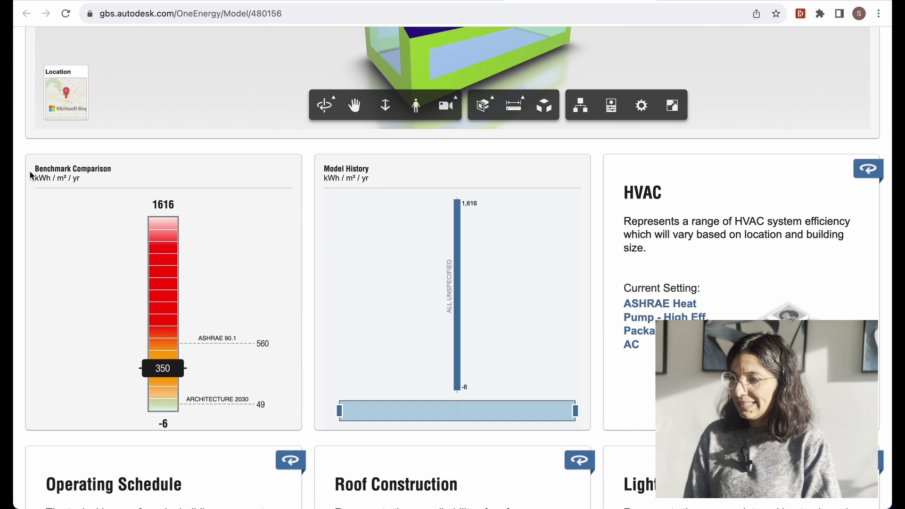
scroll(104, 178, "up", 3)
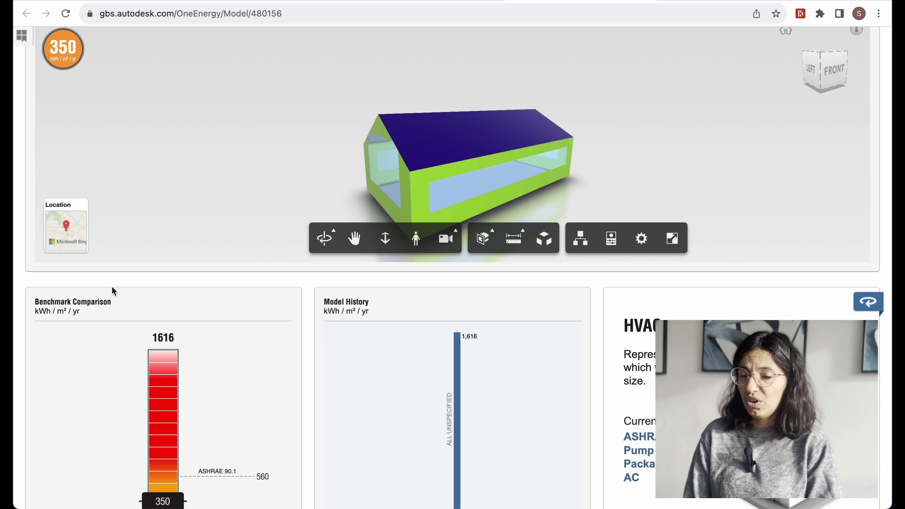
scroll(111, 286, "down", 3)
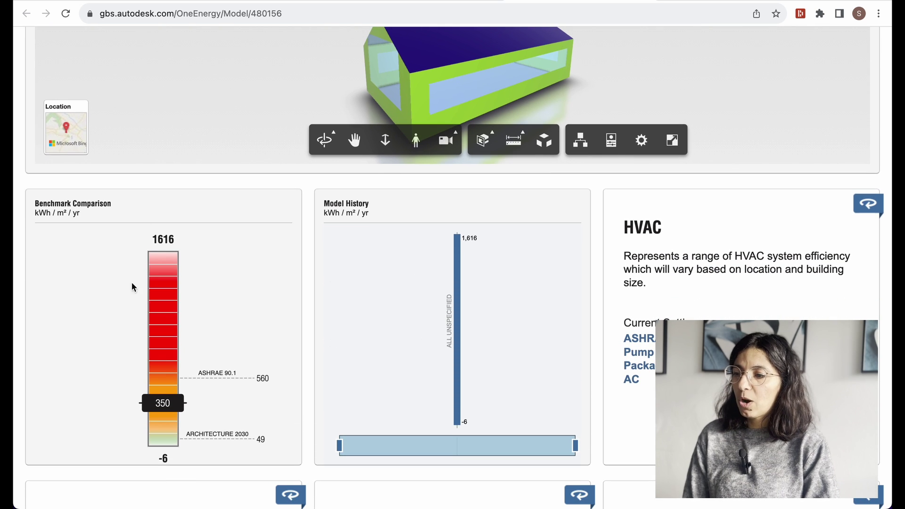
scroll(223, 341, "down", 1)
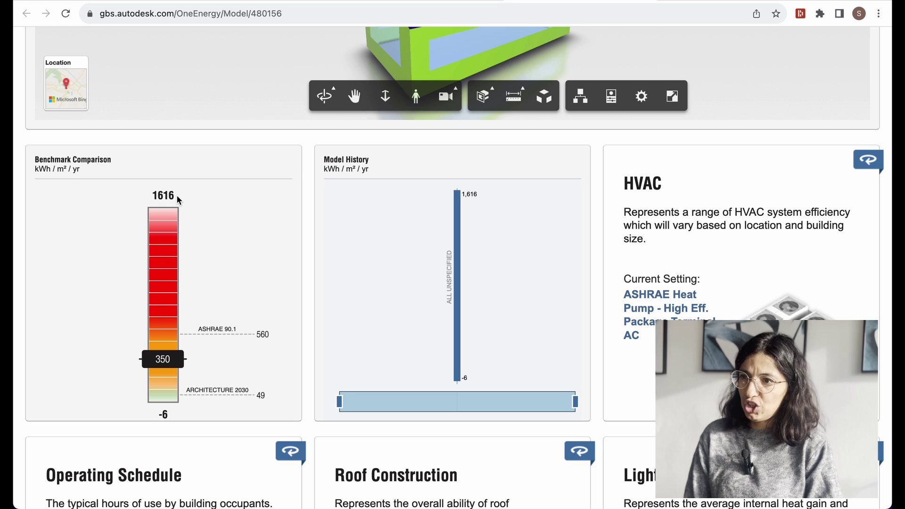
scroll(179, 396, "down", 1)
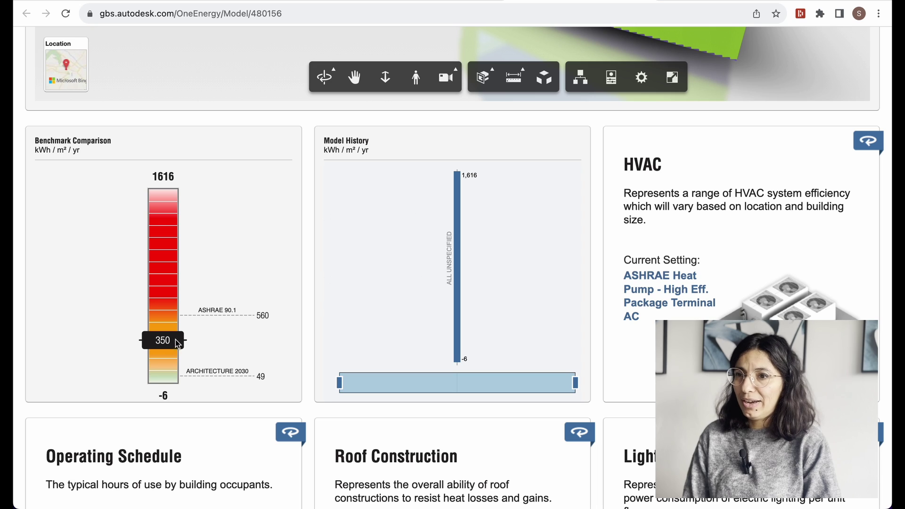
- Review the current settings of the energy factors, from HVAC and constructions to window glass, shades, orientation and PV panels
scroll(608, 276, "down", 3)
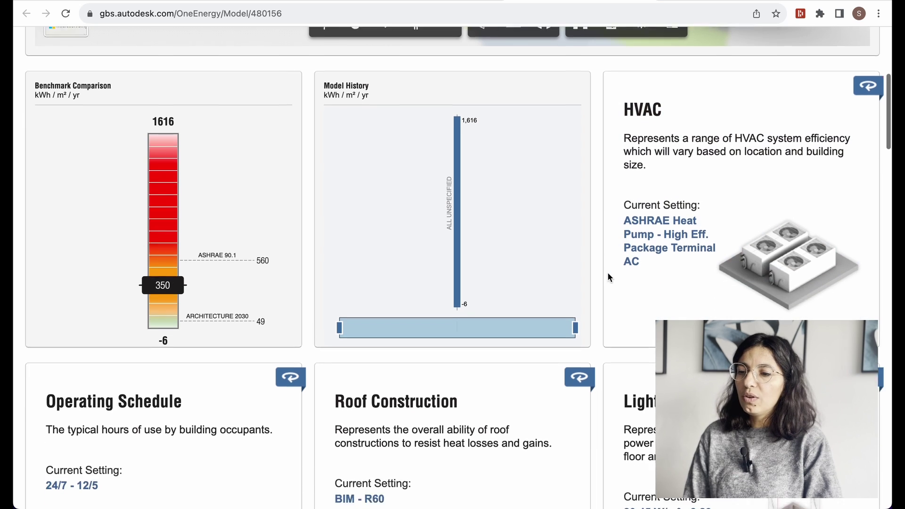
scroll(608, 276, "down", 18)
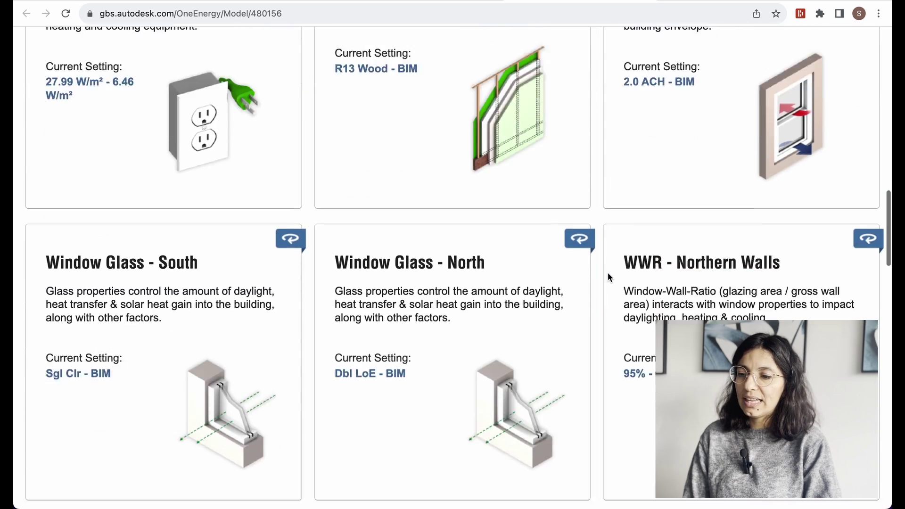
scroll(608, 277, "down", 20)
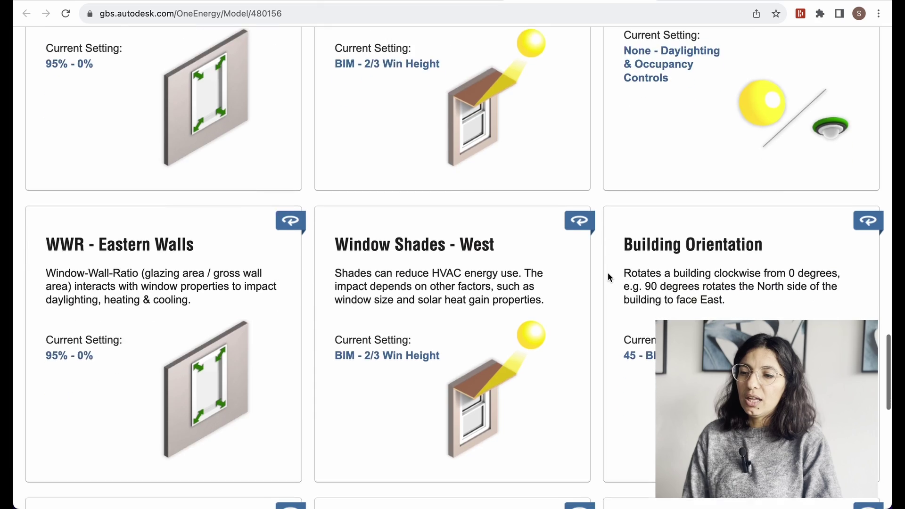
scroll(608, 277, "down", 1)
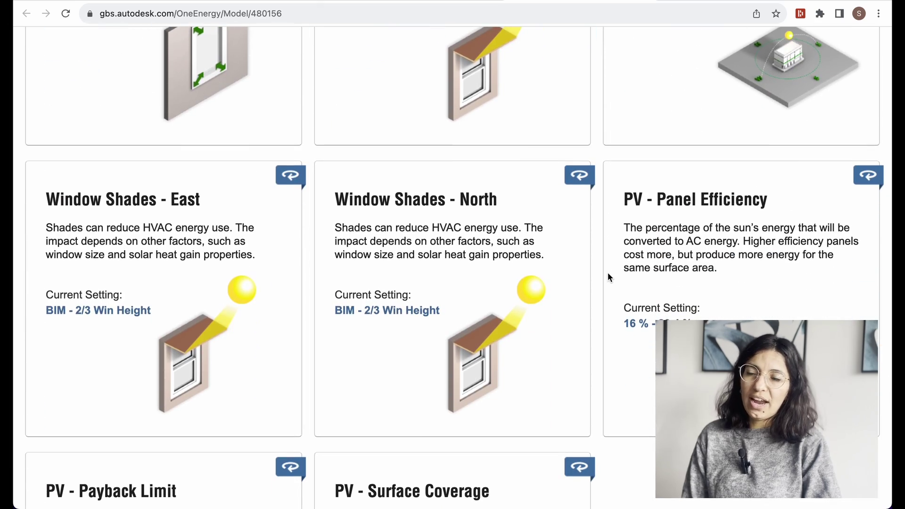
- Reset the building form to its home view and return to the Insights overview
scroll(607, 273, "up", 20)
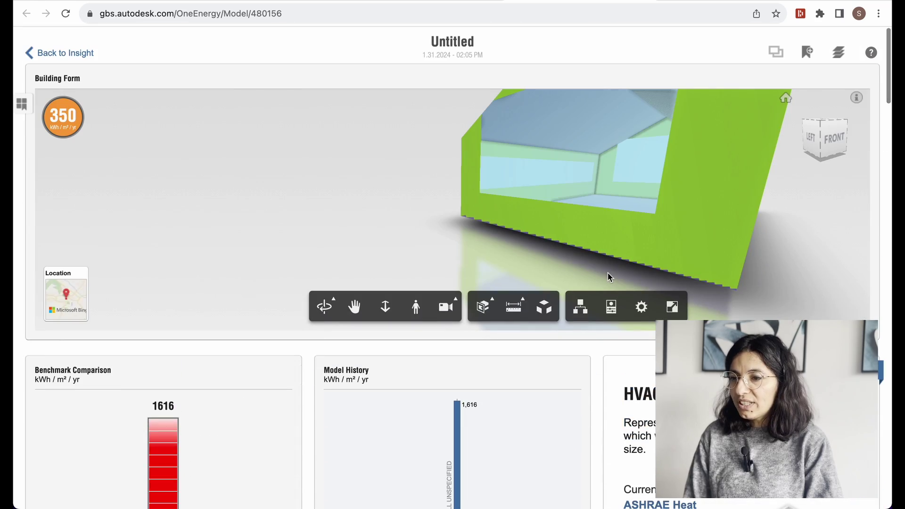
left_click(786, 99)
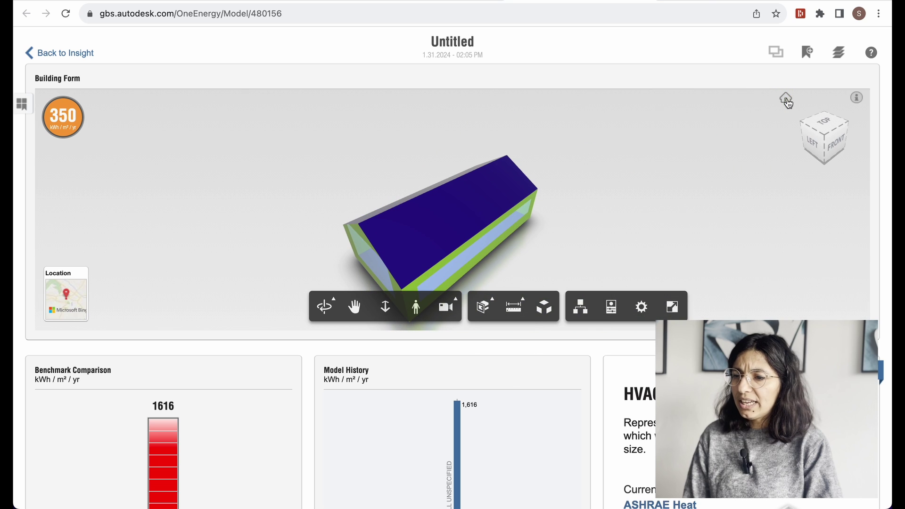
left_click(69, 55)
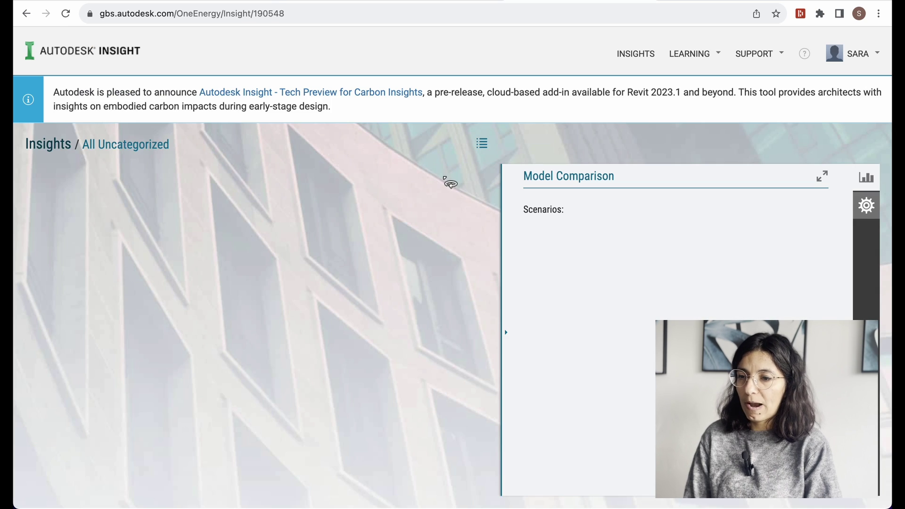
- Select the analysed house for model comparison and review the settings for units, roll-up, widget sorting, currency and utility rates
scroll(297, 370, "down", 2)
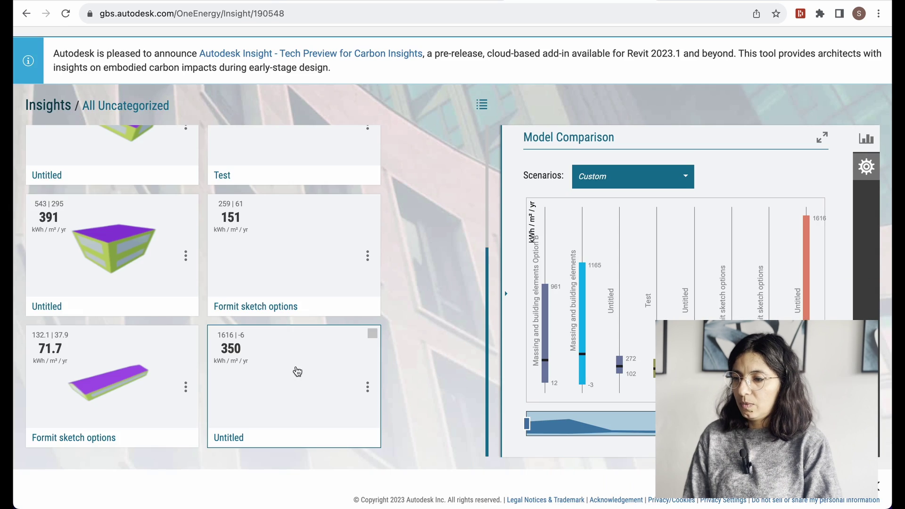
left_click(373, 333)
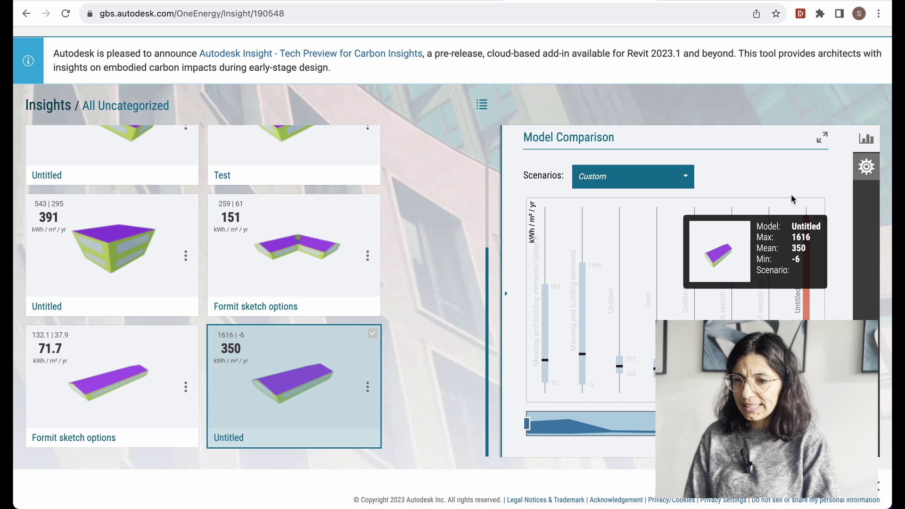
left_click(867, 168)
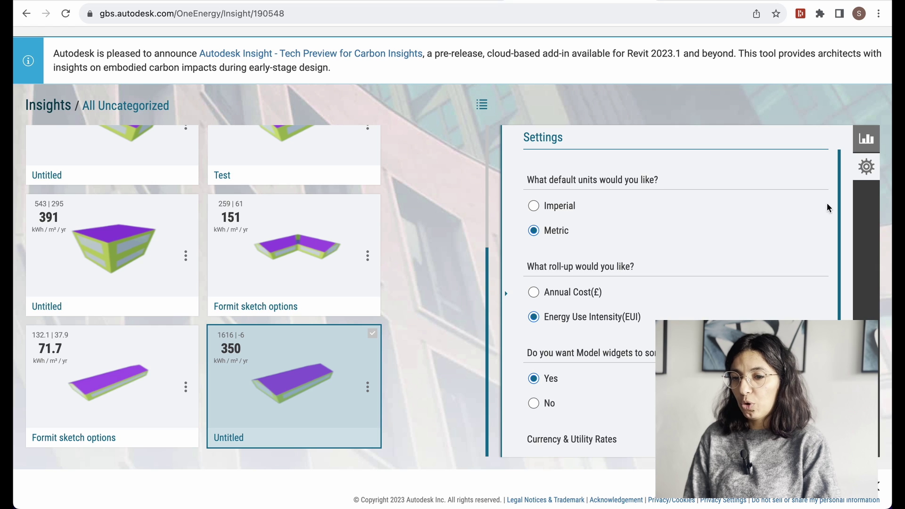
scroll(881, 167, "down", 1)
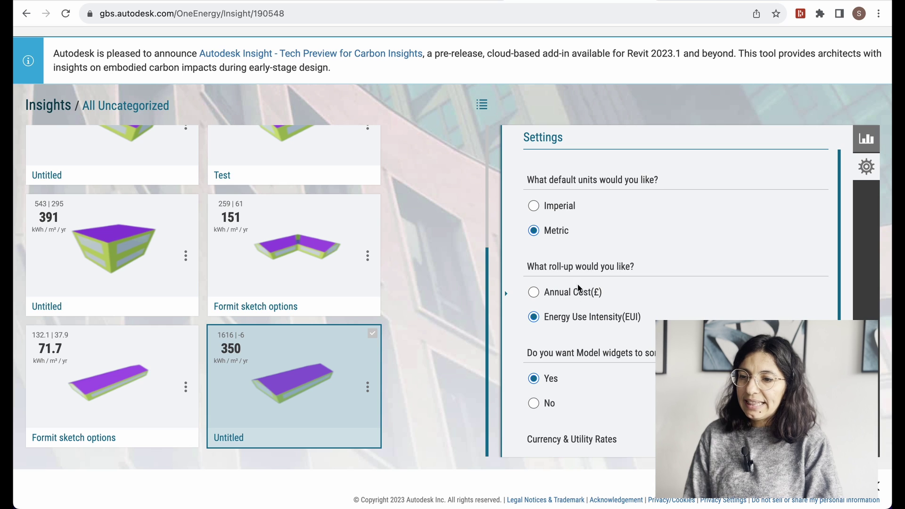
scroll(584, 293, "down", 3)
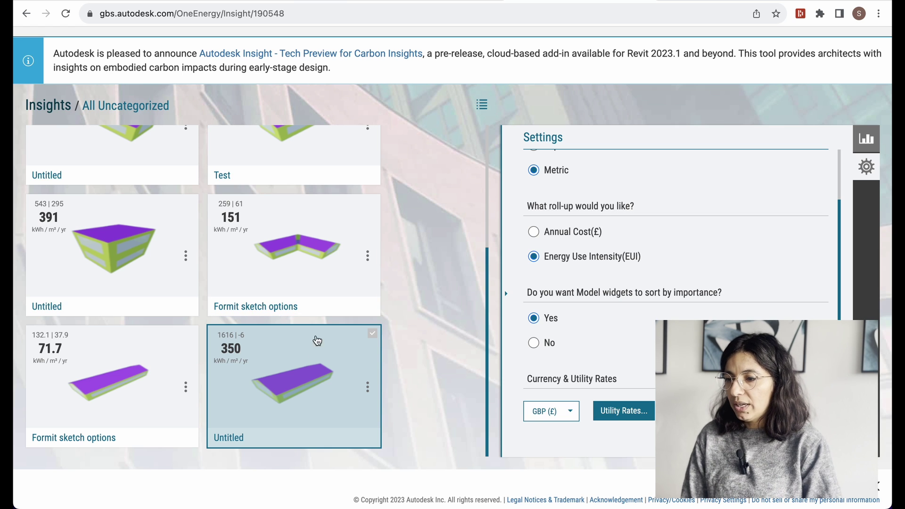
- Reopen the house model and review its Benchmark Comparison, Model History and energy factor tiles
left_click(316, 372)
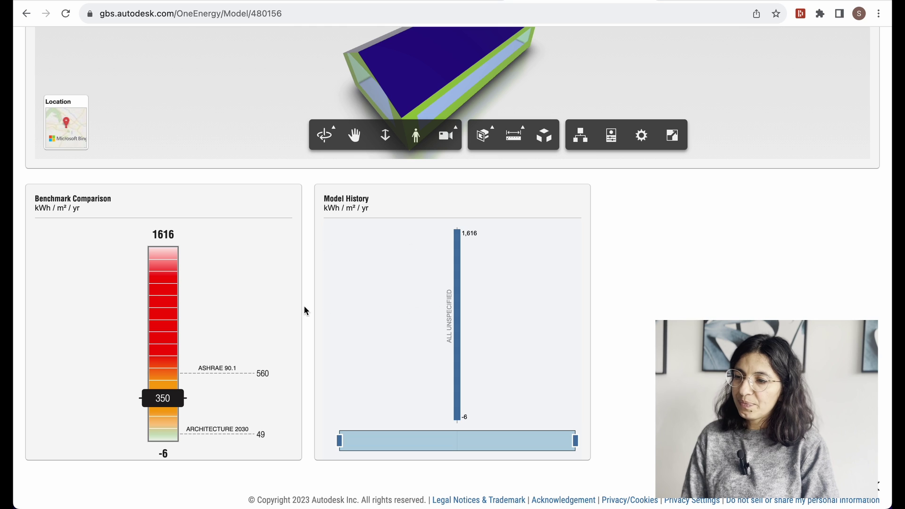
mouse_move(410, 251)
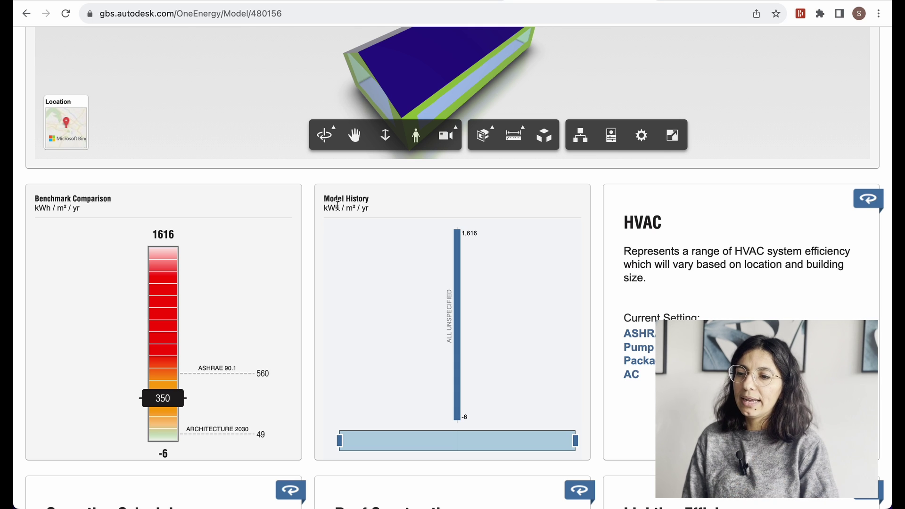
mouse_move(457, 236)
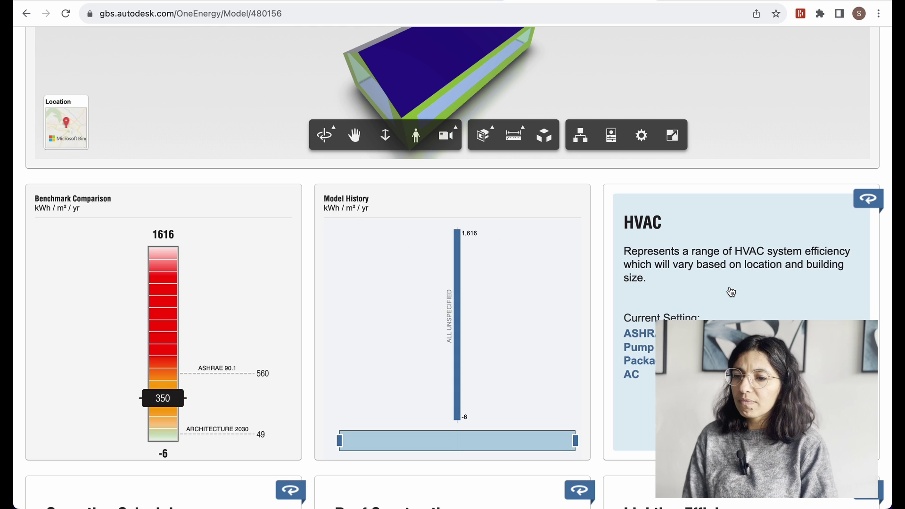
scroll(731, 292, "down", 3)
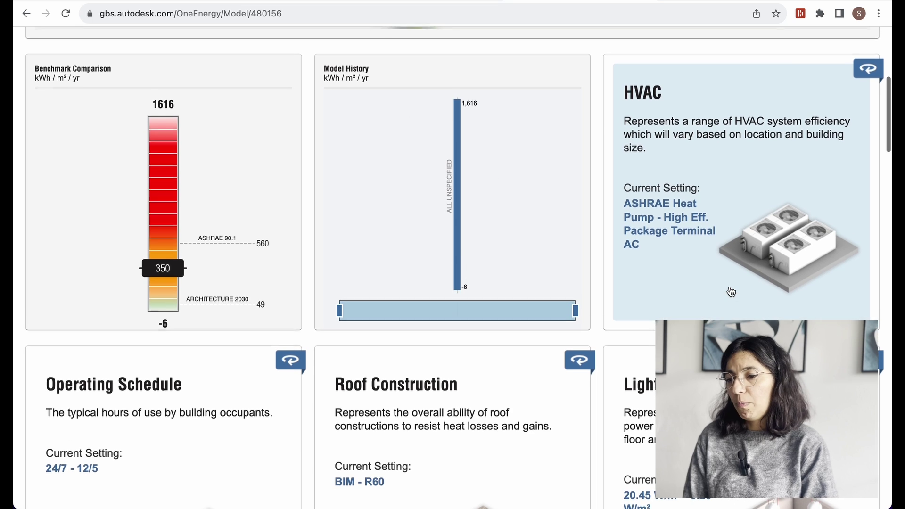
scroll(730, 290, "down", 3)
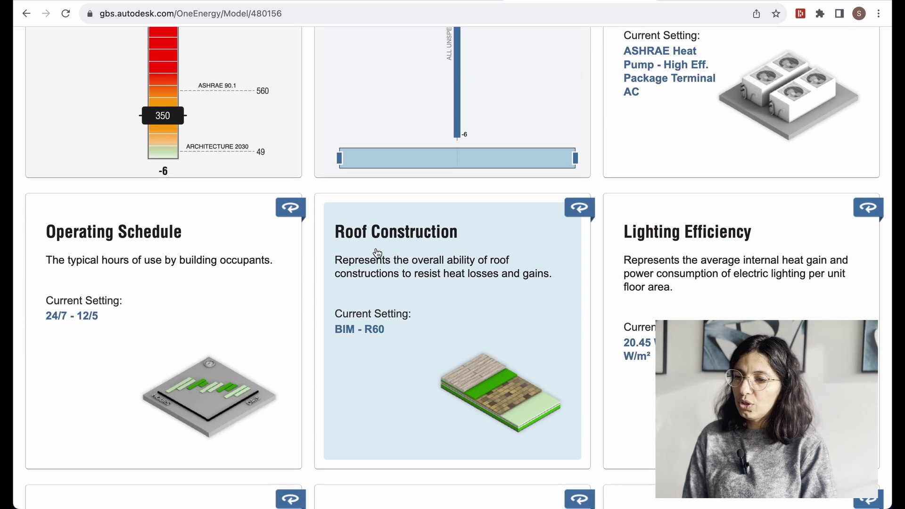
scroll(641, 306, "down", 1)
scroll(640, 306, "down", 2)
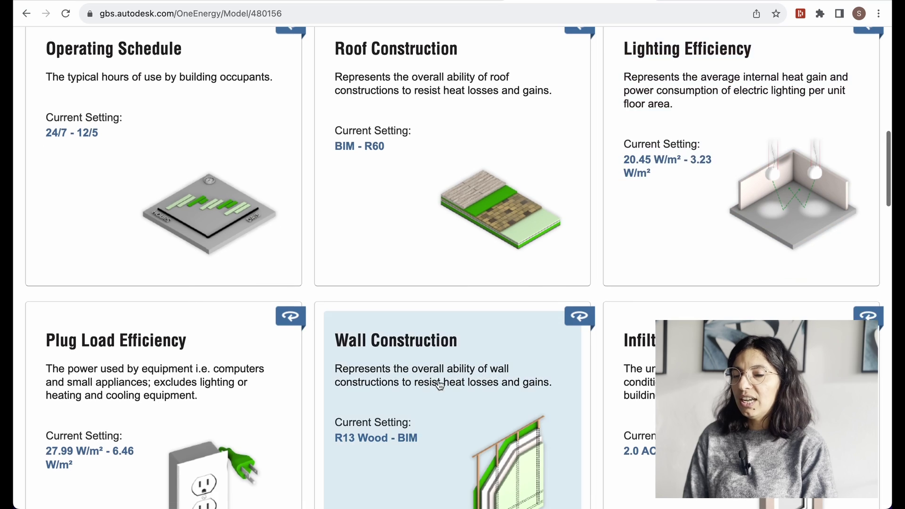
scroll(448, 384, "down", 2)
scroll(448, 386, "down", 5)
scroll(448, 386, "up", 13)
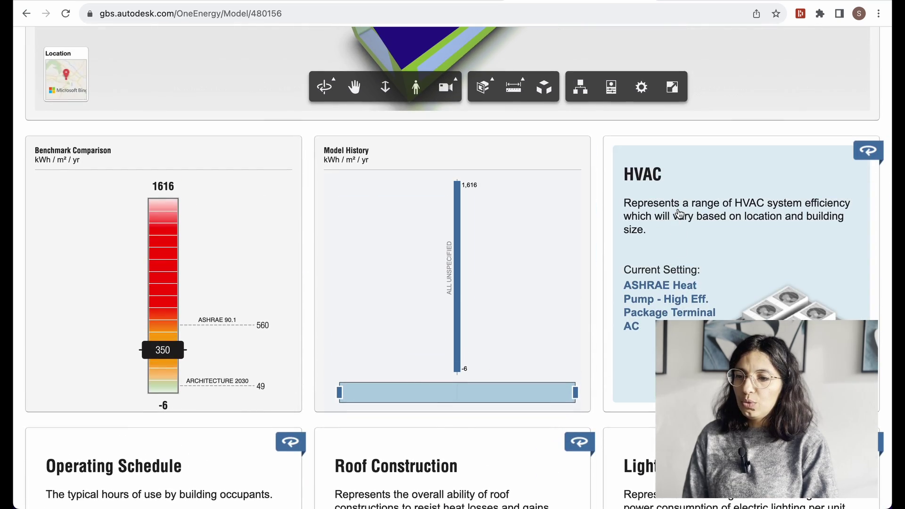
- Compare the HVAC options and limit the HVAC range to the heat pumps, from ASHRAE Heat Pump to High Eff. Heat Pump
left_click(677, 214)
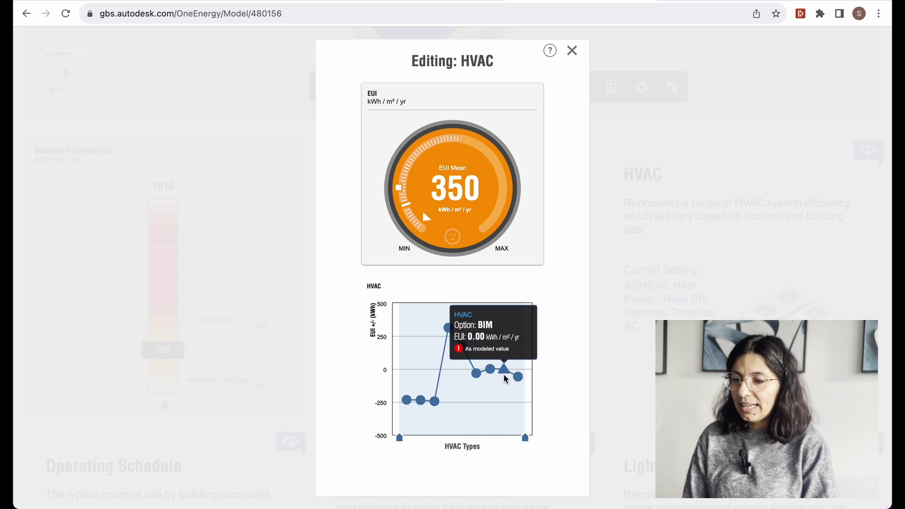
mouse_move(452, 336)
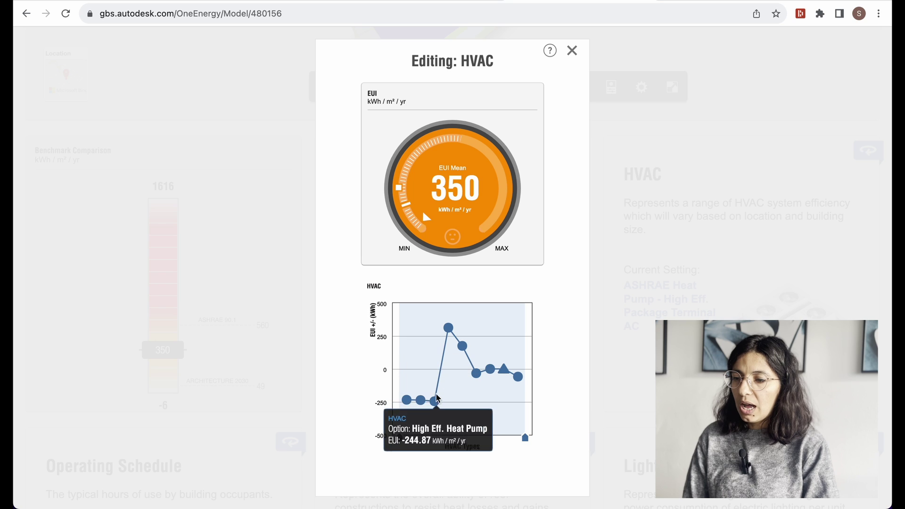
mouse_move(437, 396)
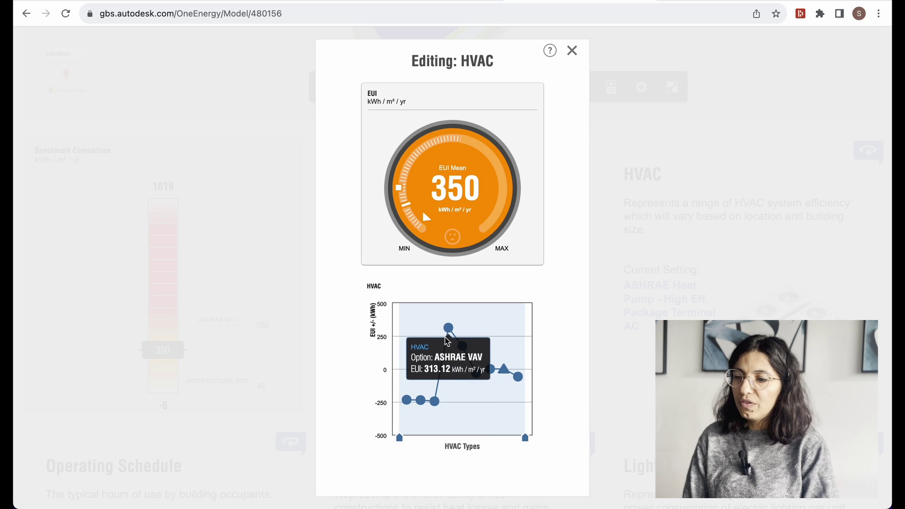
mouse_move(469, 359)
mouse_move(511, 377)
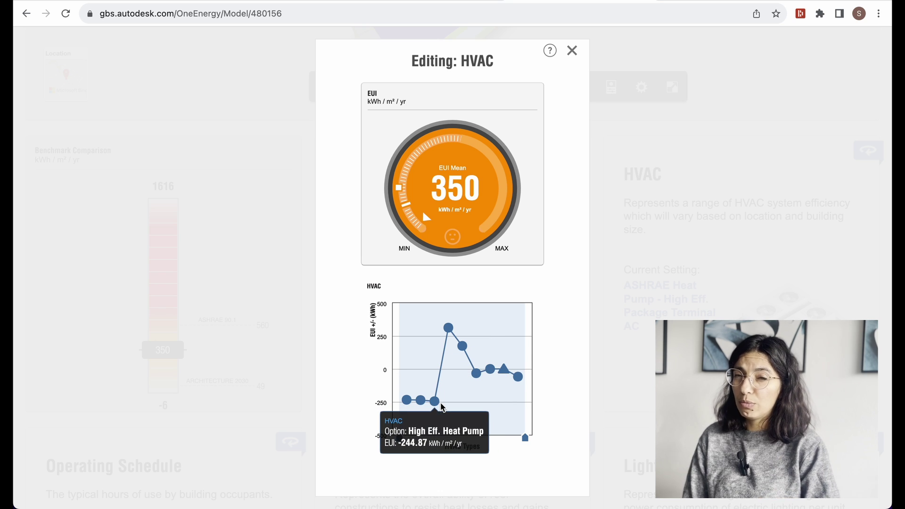
mouse_move(525, 440)
left_click_drag(524, 441, 443, 447)
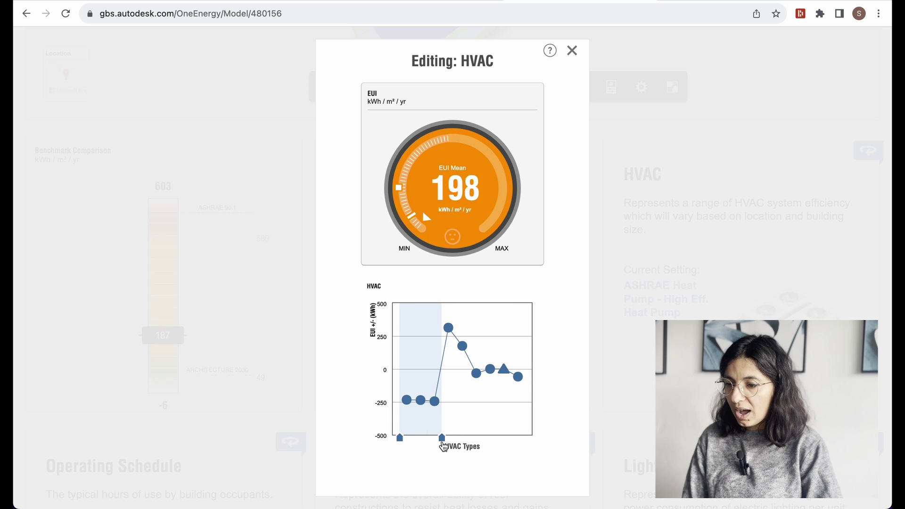
mouse_move(424, 408)
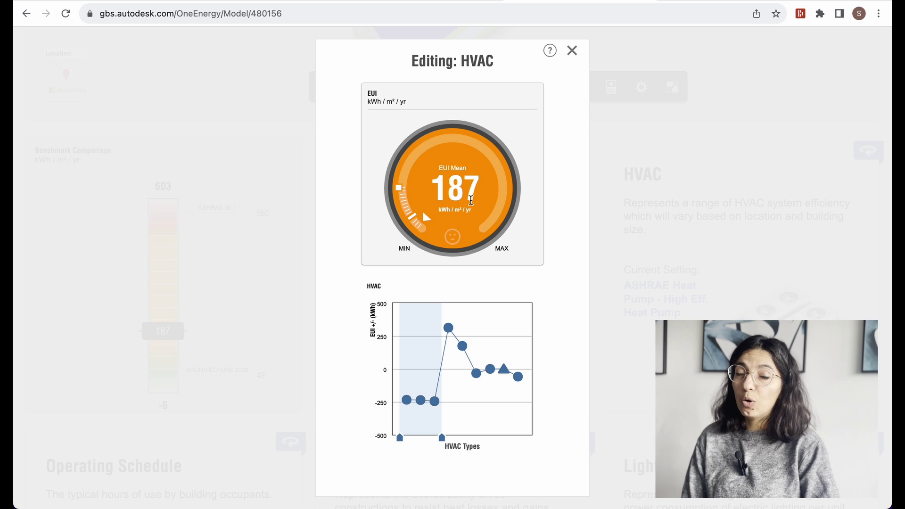
left_click(572, 51)
- Show the Operating Schedule chart, compare its options and limit the range to the 12/6 schedule only
scroll(720, 236, "down", 6)
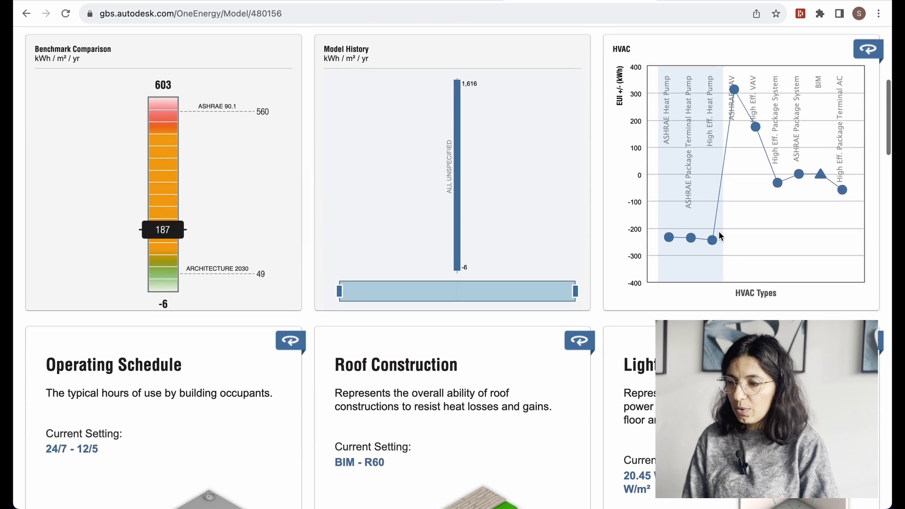
left_click(287, 139)
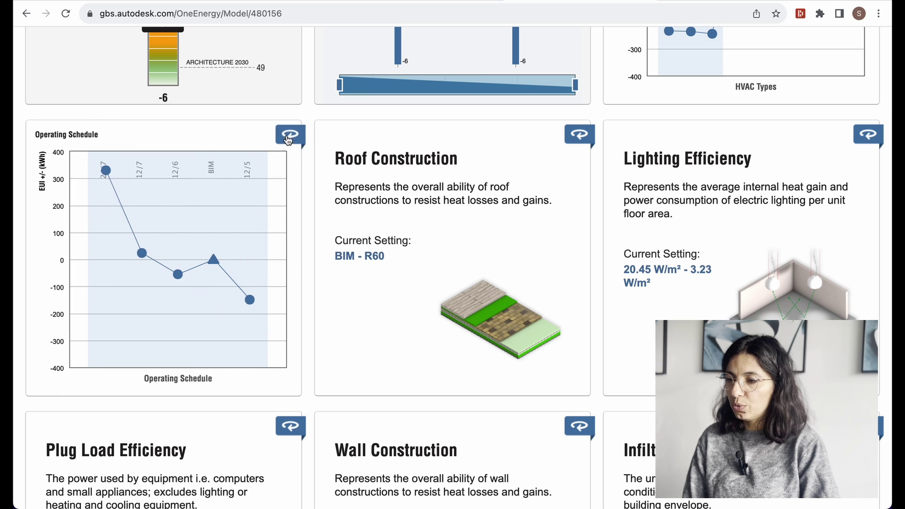
left_click(213, 234)
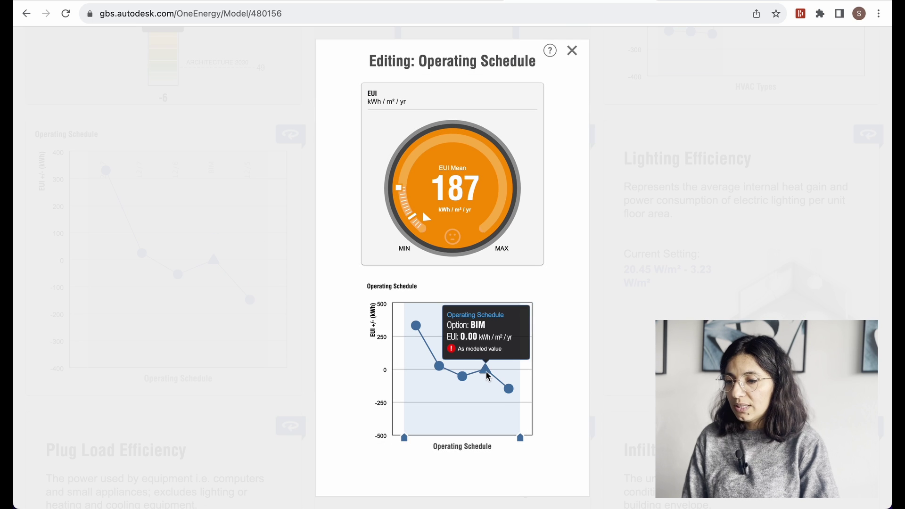
mouse_move(500, 393)
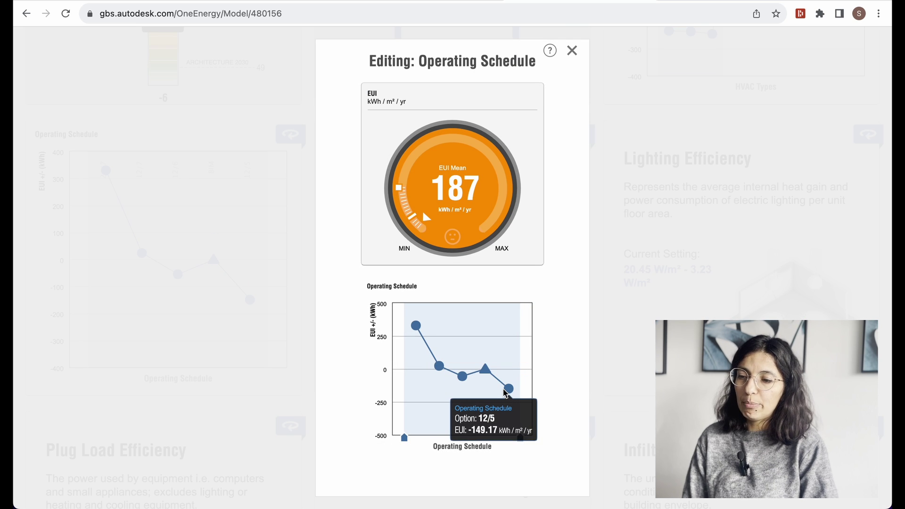
mouse_move(486, 377)
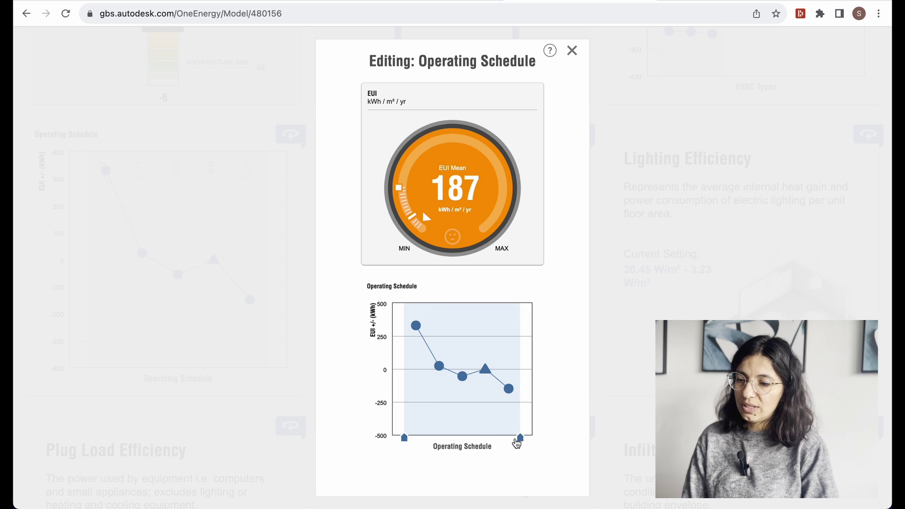
mouse_move(519, 441)
left_click_drag(518, 440, 473, 440)
left_click_drag(407, 438, 452, 439)
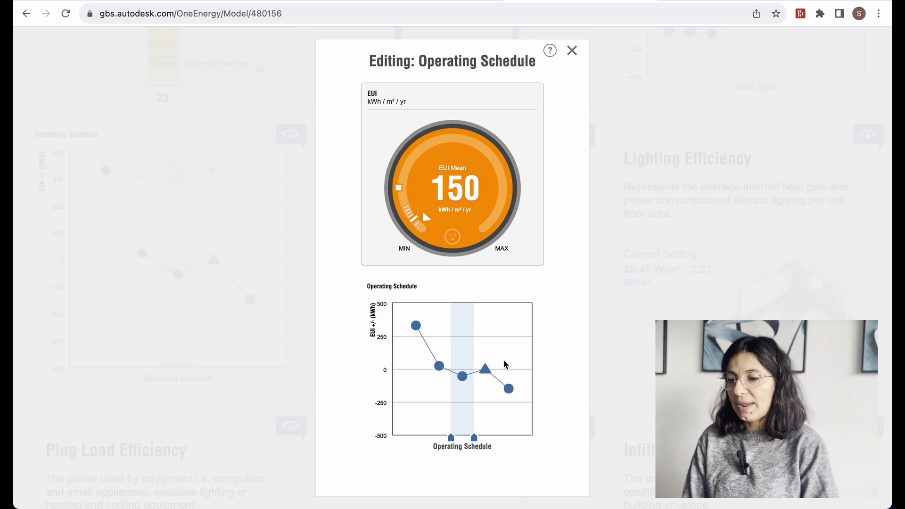
left_click(572, 51)
- Limit the Roof Construction range to R10 through R60, leaving out the BIM and Uninsulated options
left_click(453, 234)
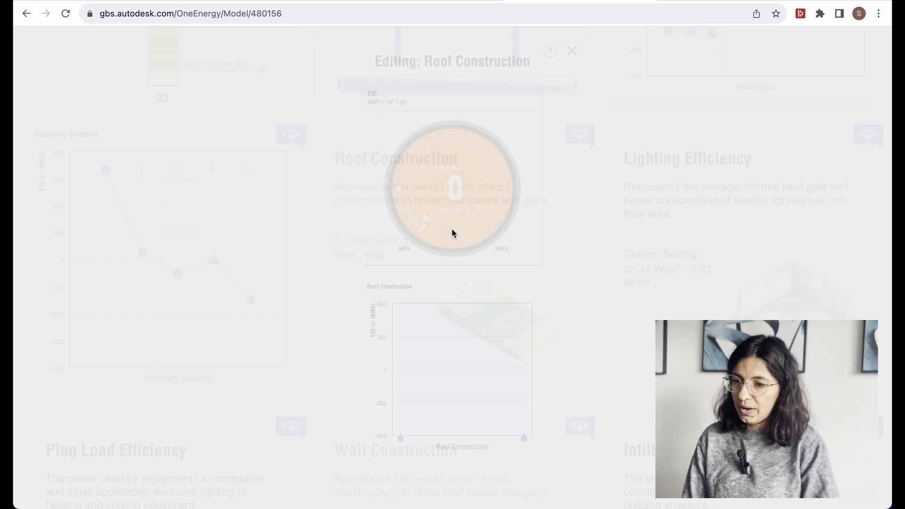
mouse_move(412, 370)
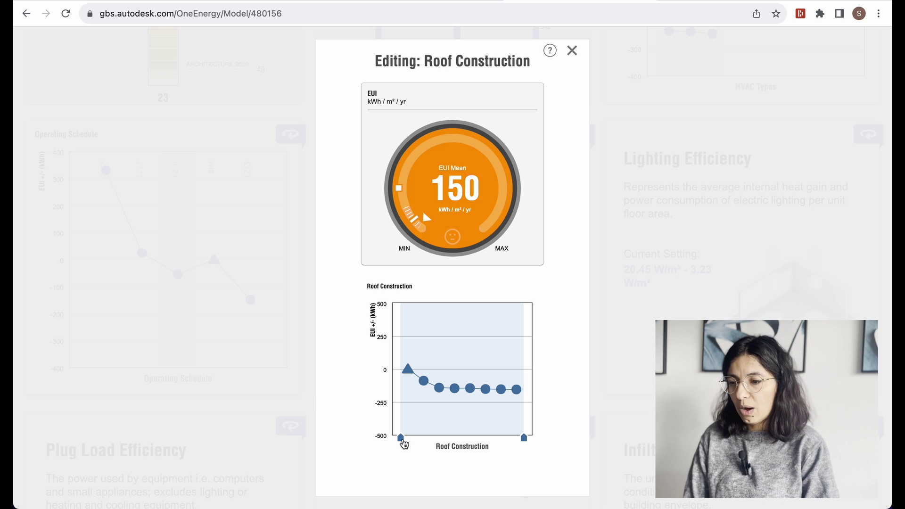
left_click_drag(404, 444, 432, 443)
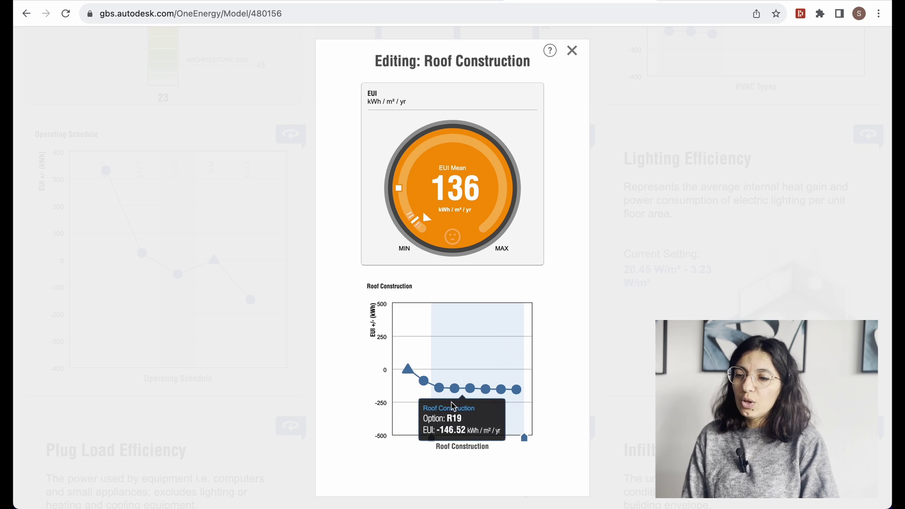
mouse_move(449, 422)
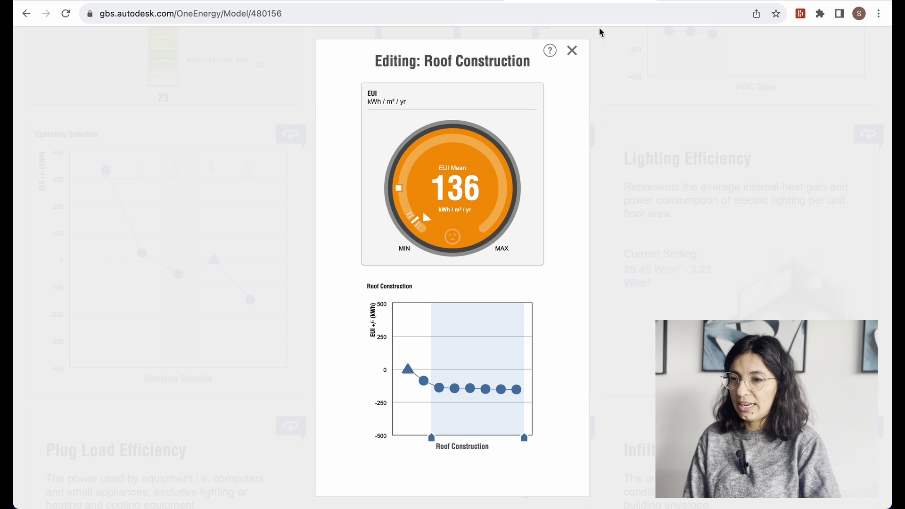
left_click(572, 51)
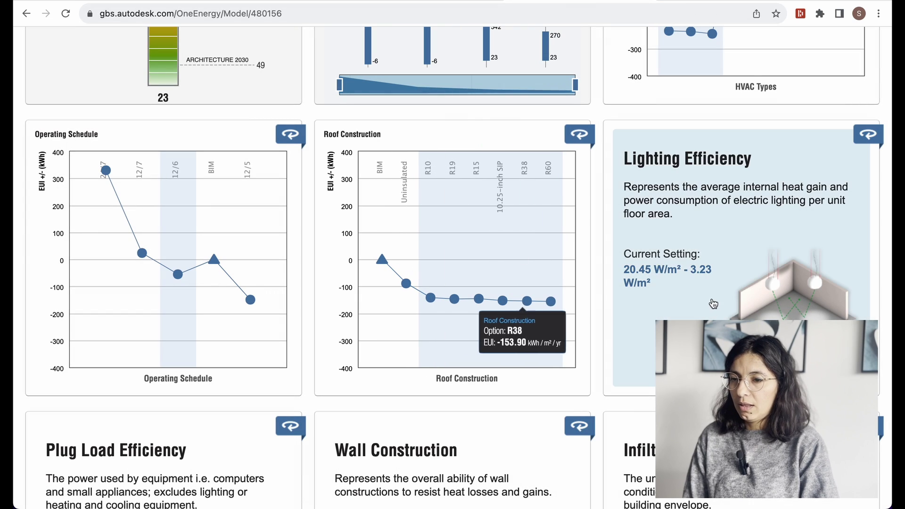
- Look over the plug load, wall construction, infiltration, window glass and window-wall-ratio factors that are still unadjusted
scroll(707, 250, "down", 10)
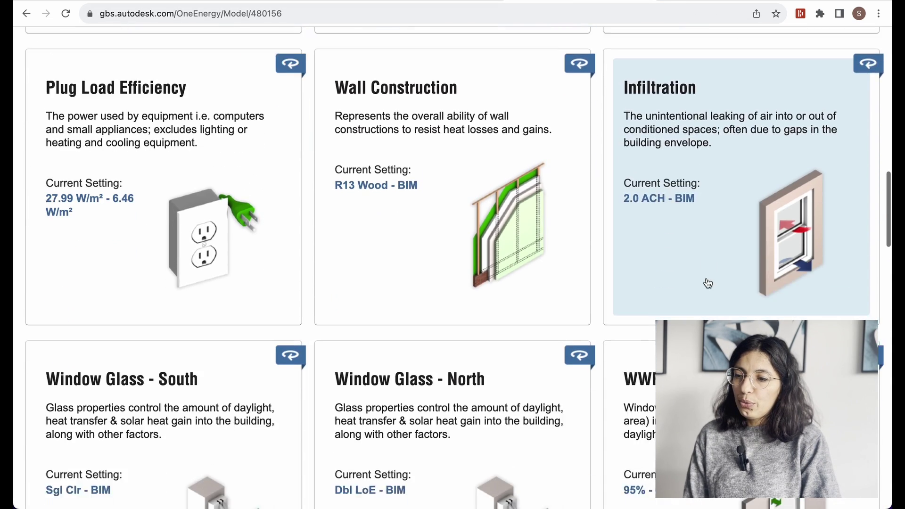
scroll(549, 257, "down", 4)
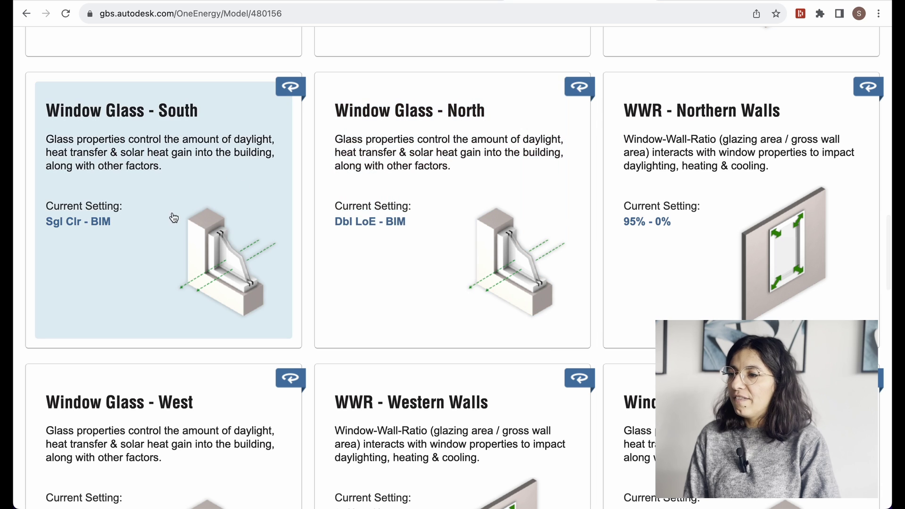
scroll(162, 216, "up", 5)
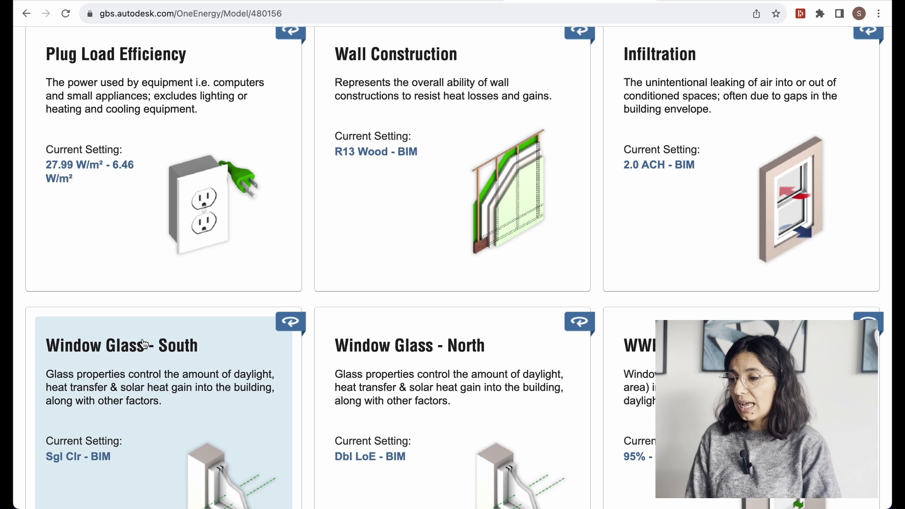
- Compare the options for the south window glass and for the northern walls' window-wall ratio
left_click(144, 345)
mouse_move(452, 379)
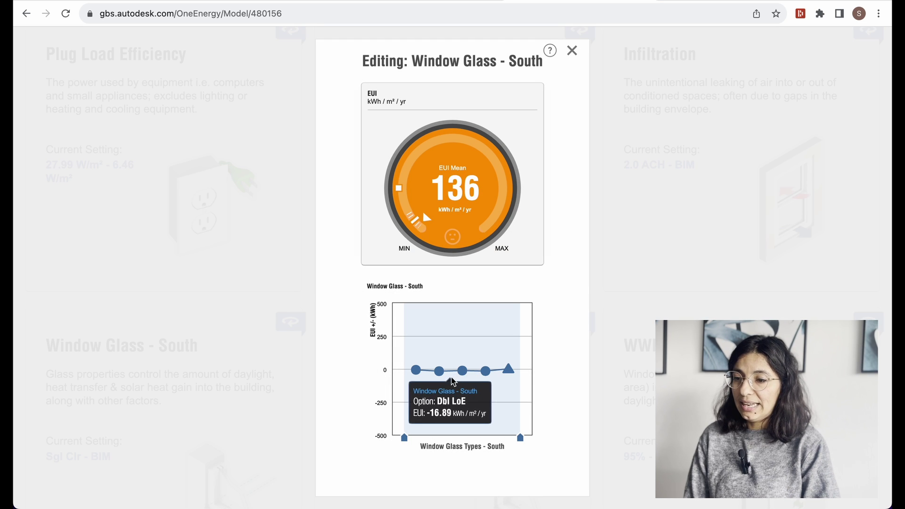
left_click(571, 51)
scroll(535, 264, "down", 5)
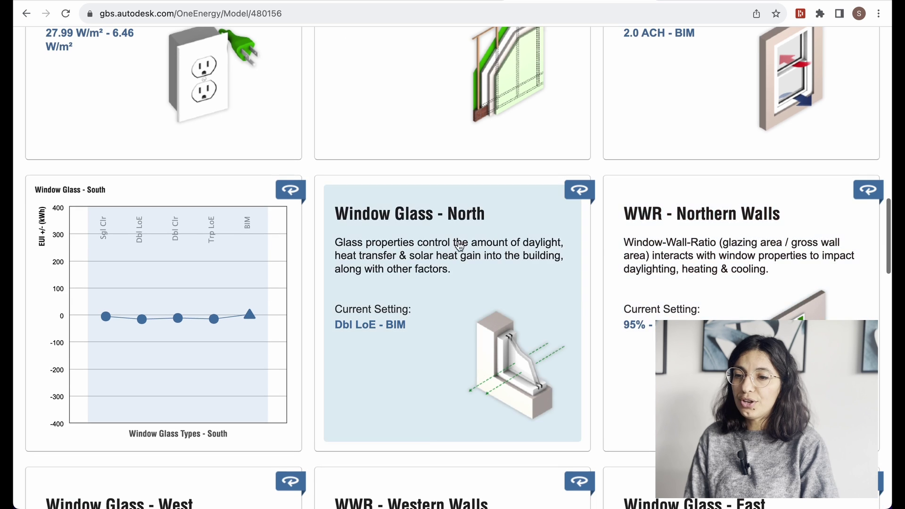
left_click(689, 233)
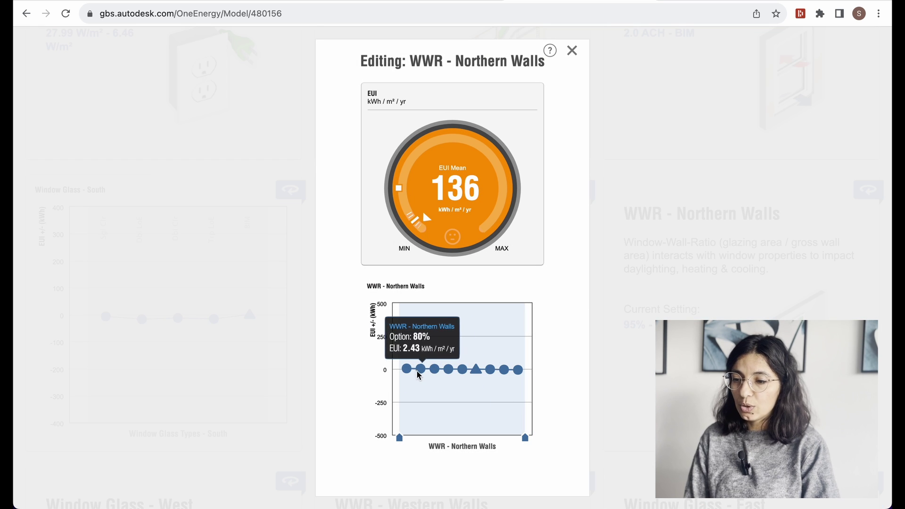
mouse_move(504, 369)
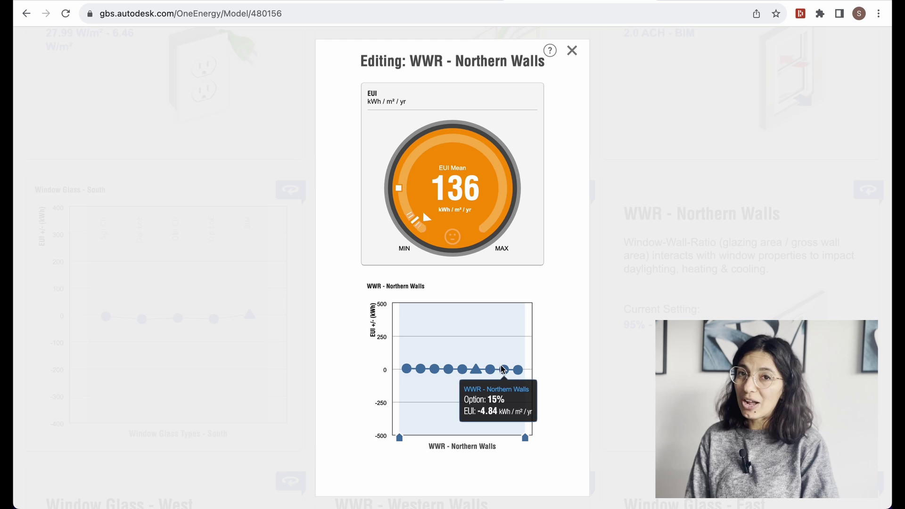
left_click(570, 51)
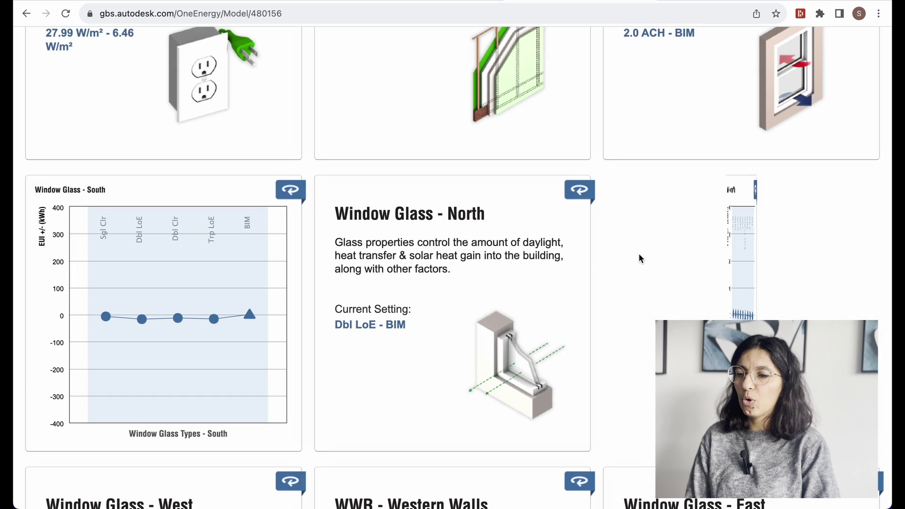
- Look over the remaining window, shade, orientation and PV factors and show the PV - Panel Efficiency chart
scroll(622, 280, "down", 14)
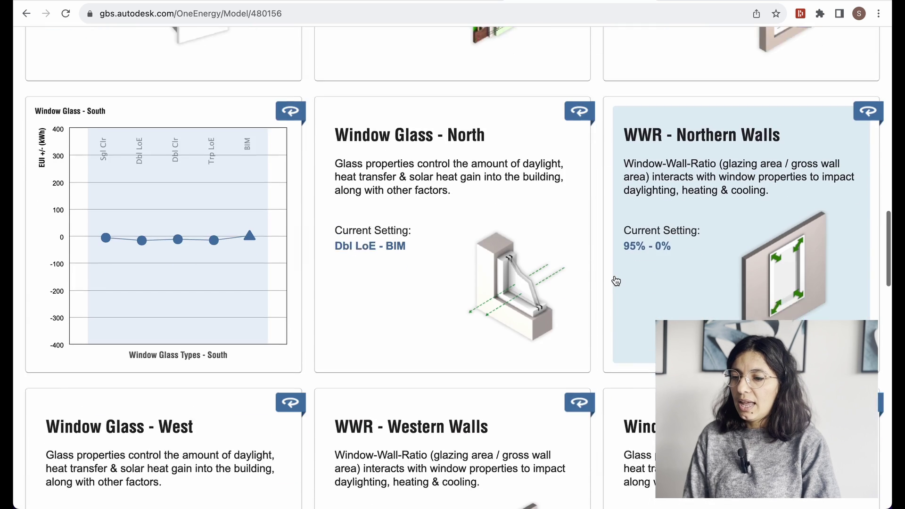
scroll(457, 312, "down", 15)
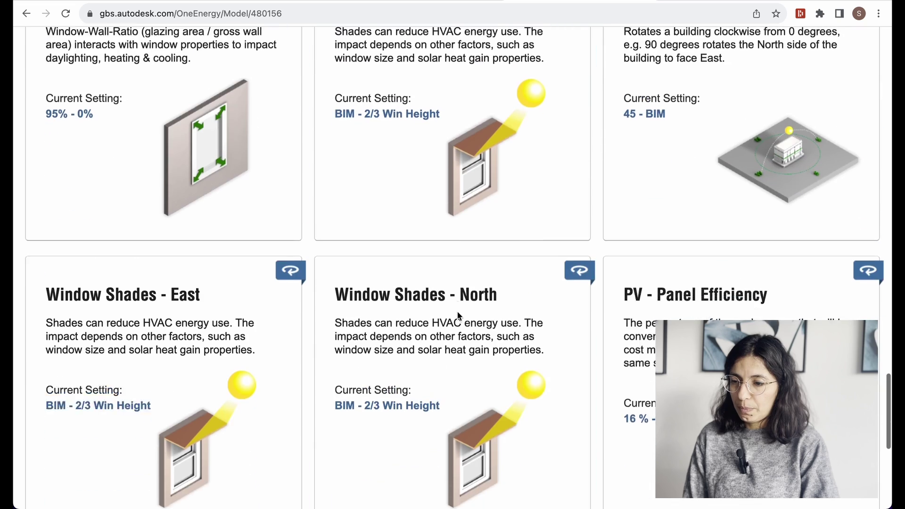
scroll(458, 316, "up", 3)
scroll(460, 317, "down", 2)
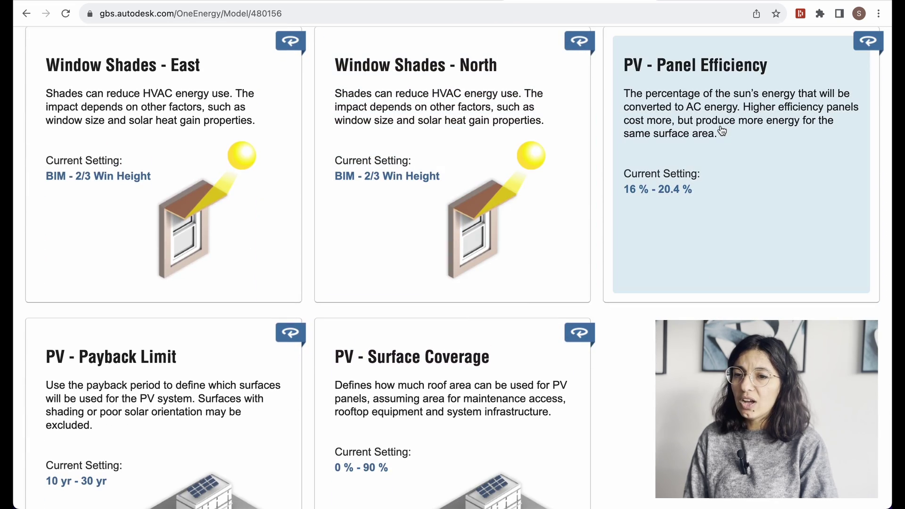
scroll(647, 217, "down", 3)
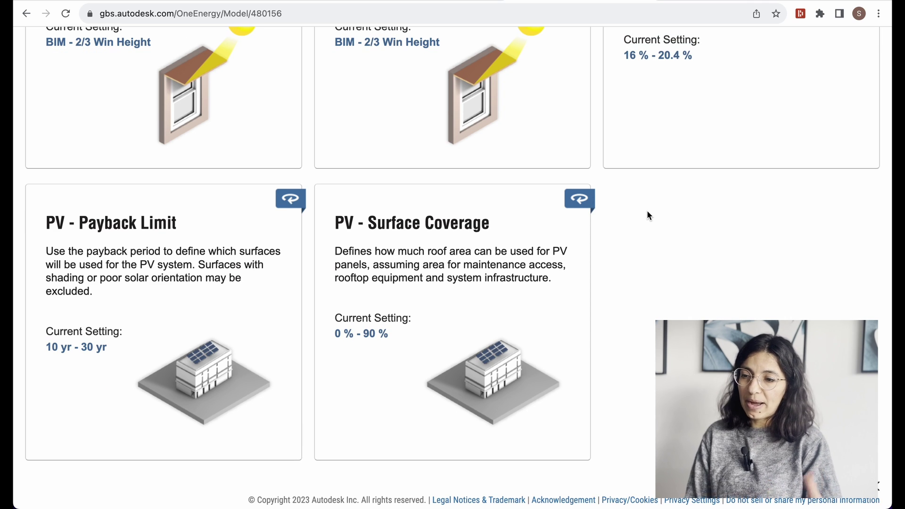
scroll(466, 282, "up", 1)
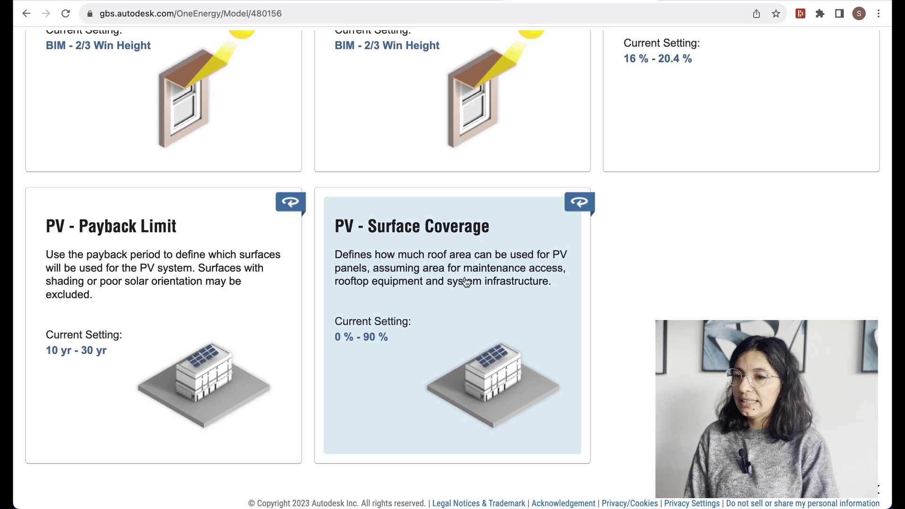
scroll(466, 281, "up", 3)
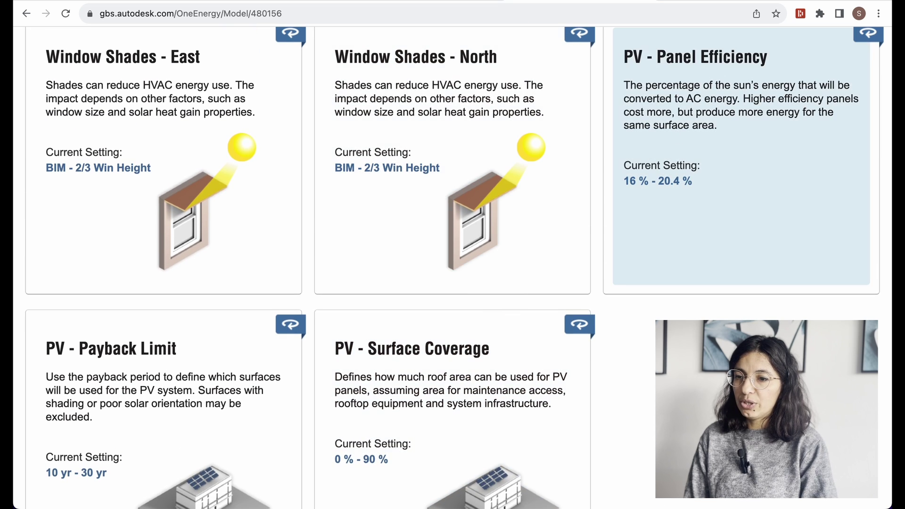
left_click(678, 136)
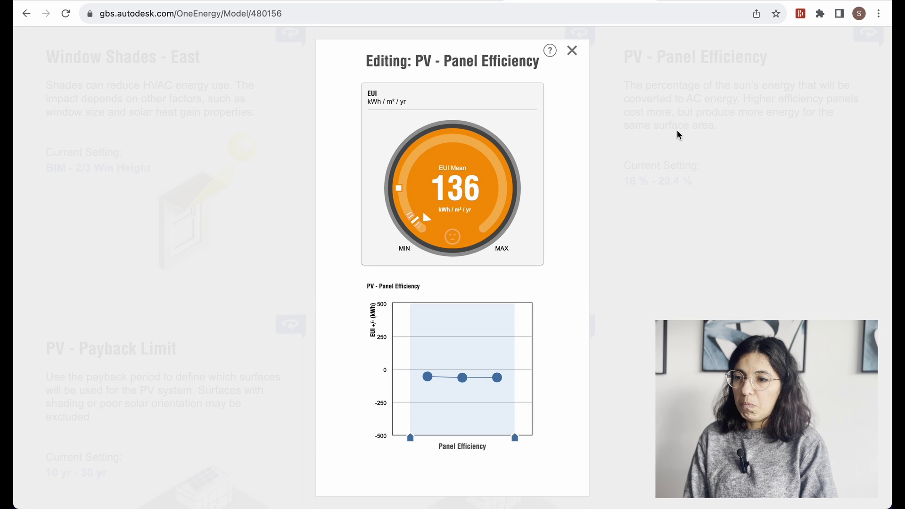
left_click(571, 51)
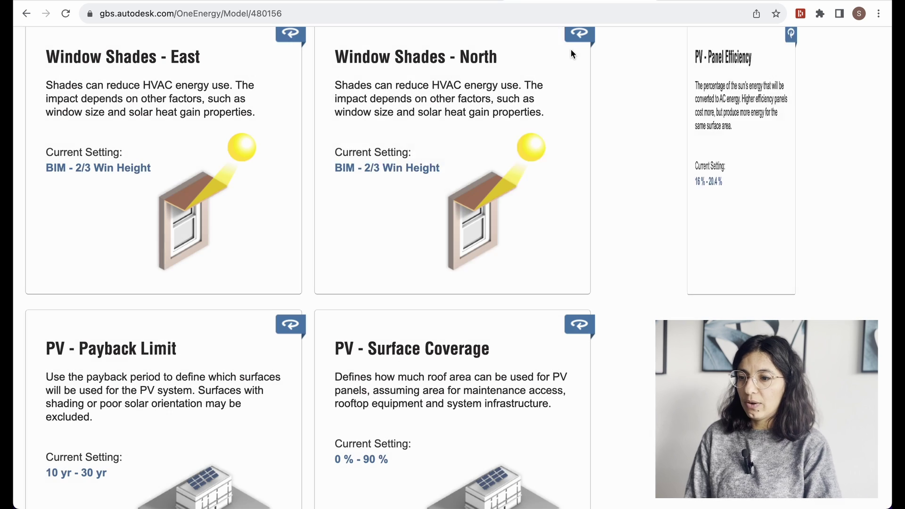
- Narrow the PV - Surface Coverage range, trying 60 % and leaving only the 75 % option included
left_click(408, 442)
left_click_drag(408, 442, 436, 442)
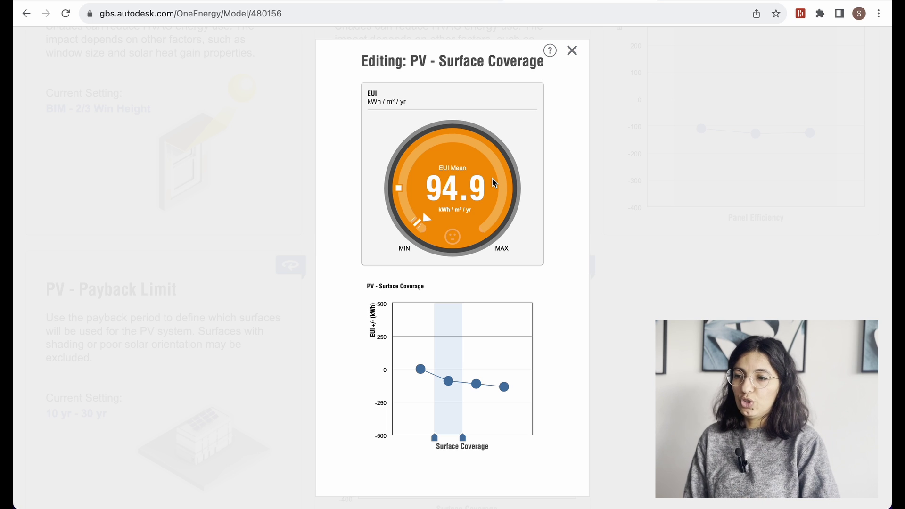
left_click(571, 50)
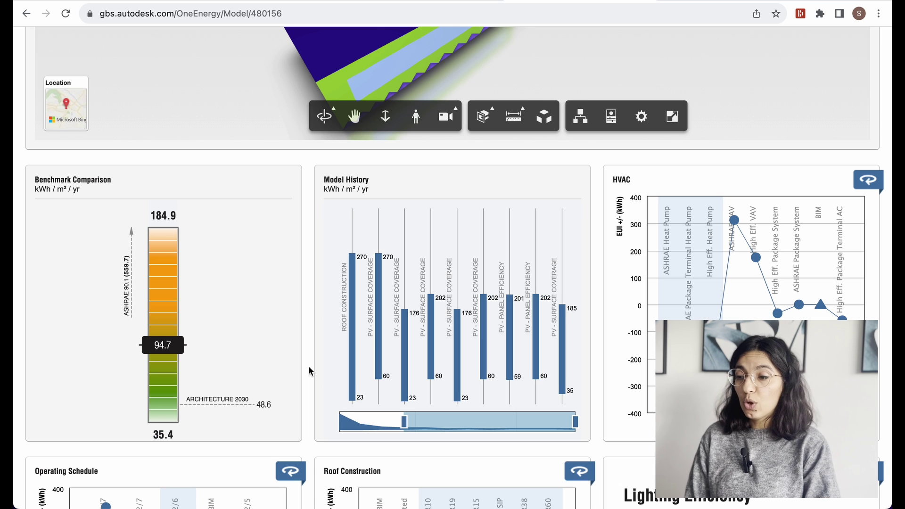
- Check the benchmark comparison, model history and overall EUI of the building, and look at the PV charts
scroll(308, 366, "up", 2)
scroll(308, 365, "up", 2)
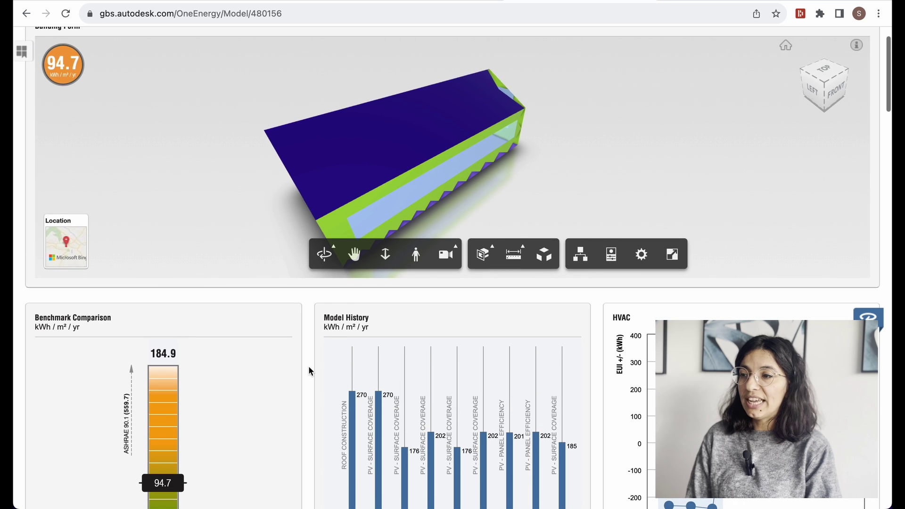
scroll(308, 366, "up", 2)
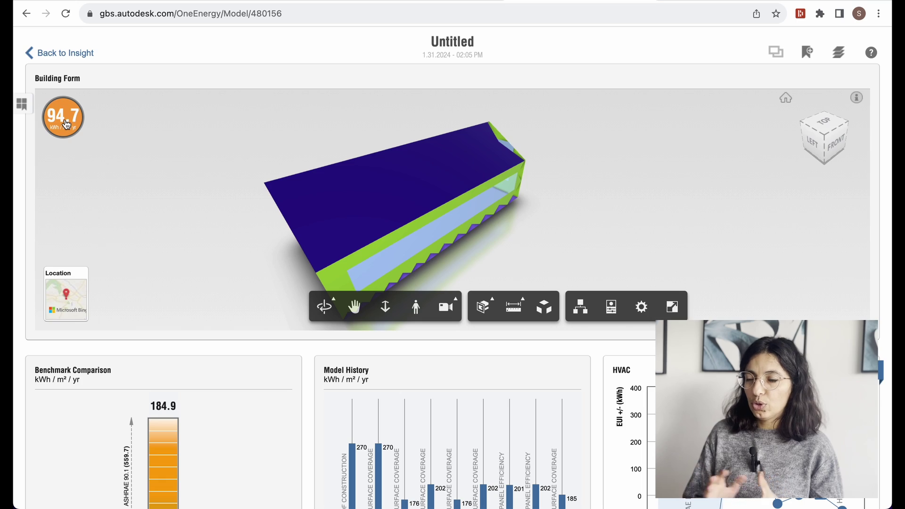
scroll(528, 383, "down", 20)
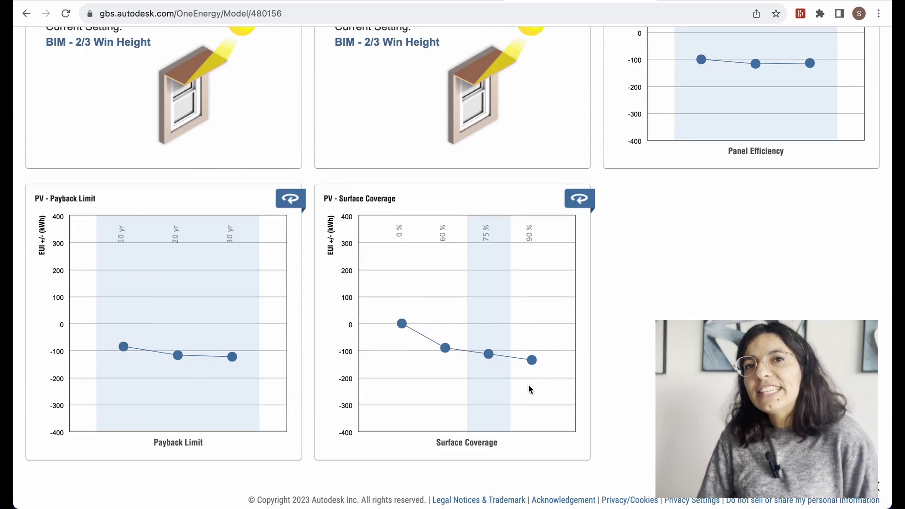
- Look back through the window glass, shade and window-wall-ratio factors and open the one for the northern walls
scroll(528, 363, "up", 1)
scroll(529, 346, "up", 10)
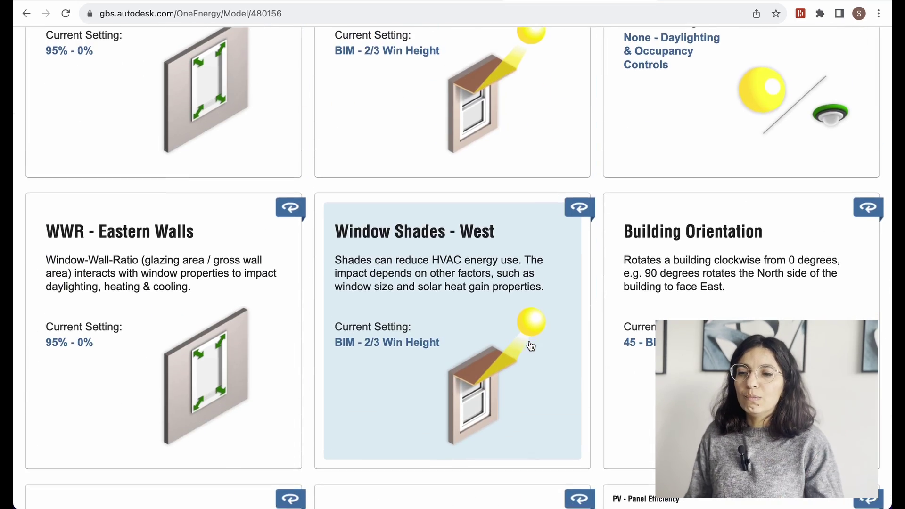
scroll(530, 346, "up", 5)
scroll(530, 346, "up", 10)
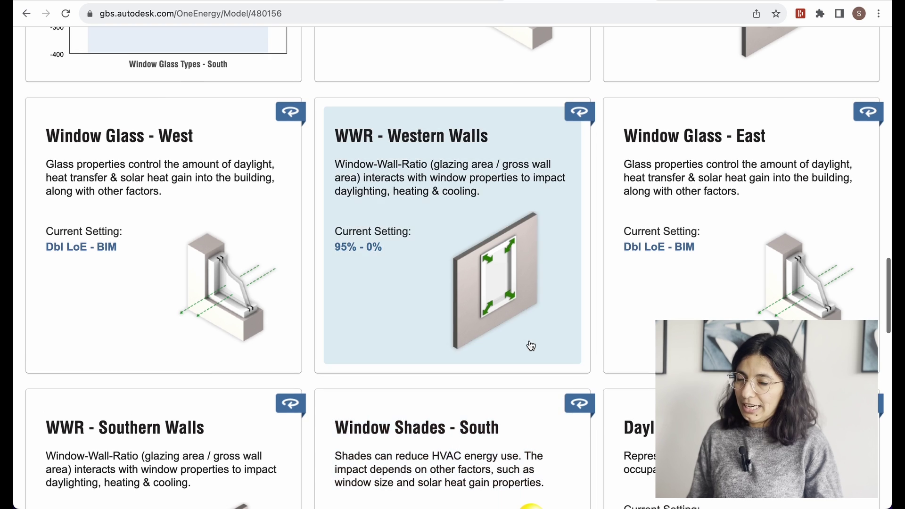
scroll(531, 346, "up", 5)
scroll(531, 346, "up", 2)
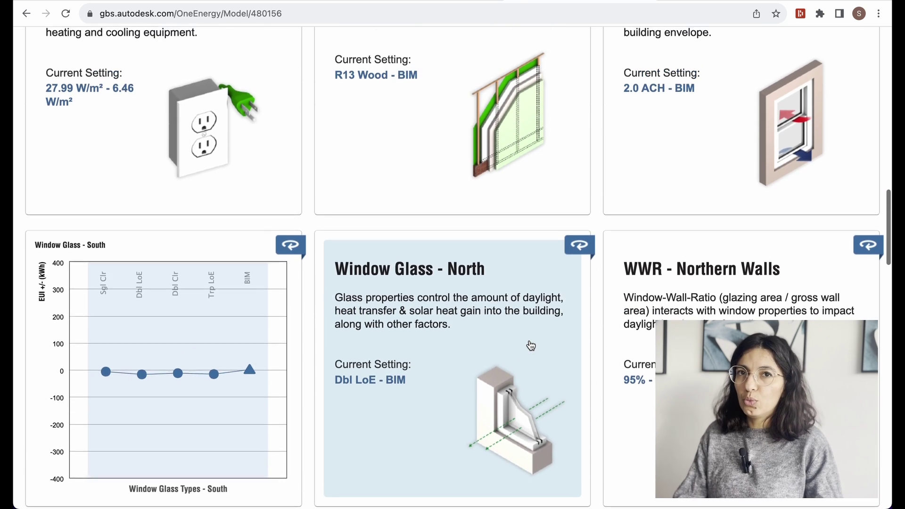
scroll(612, 311, "down", 2)
left_click(688, 282)
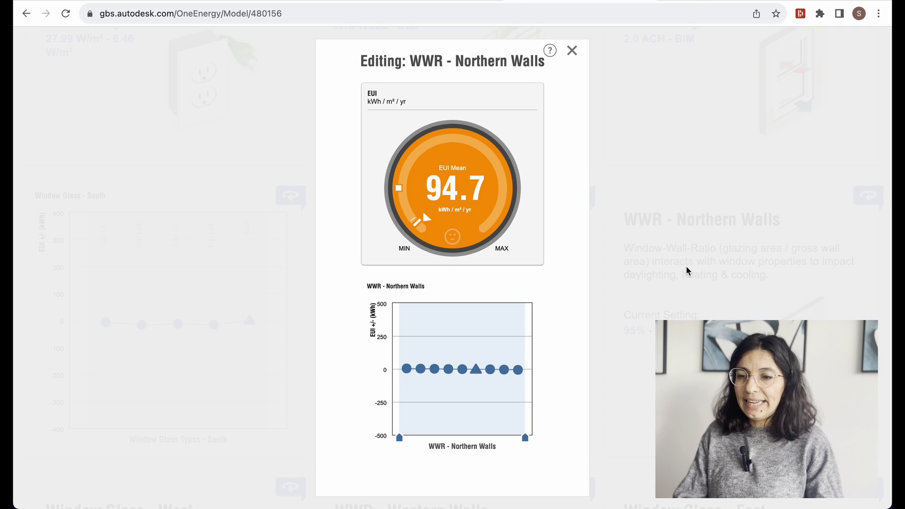
- Test the southern walls' window-wall ratio at 95% only, and limit its range to 0% only
mouse_move(525, 439)
left_mouse_down()
mouse_move(399, 443)
mouse_move(579, 436)
mouse_move(411, 443)
left_mouse_up()
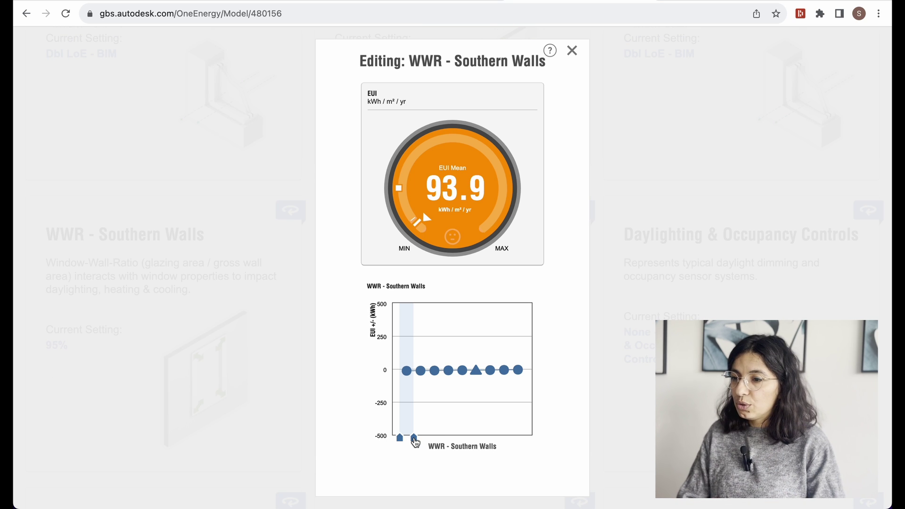
left_click_drag(415, 442, 524, 440)
left_click_drag(400, 440, 512, 439)
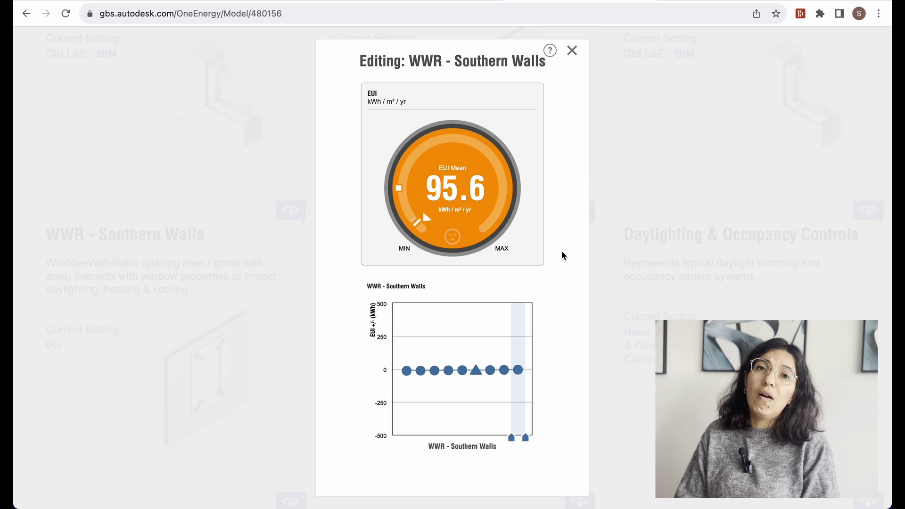
key("Escape")
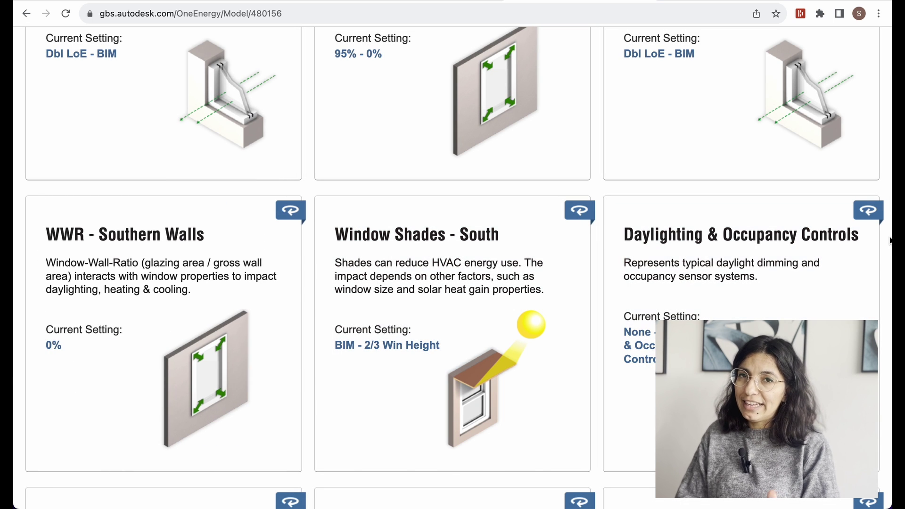
scroll(827, 251, "down", 15)
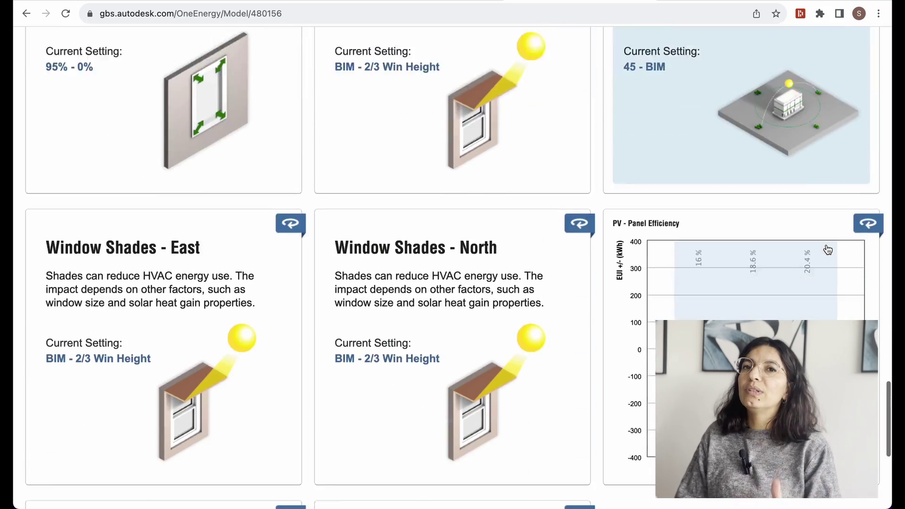
scroll(827, 250, "down", 4)
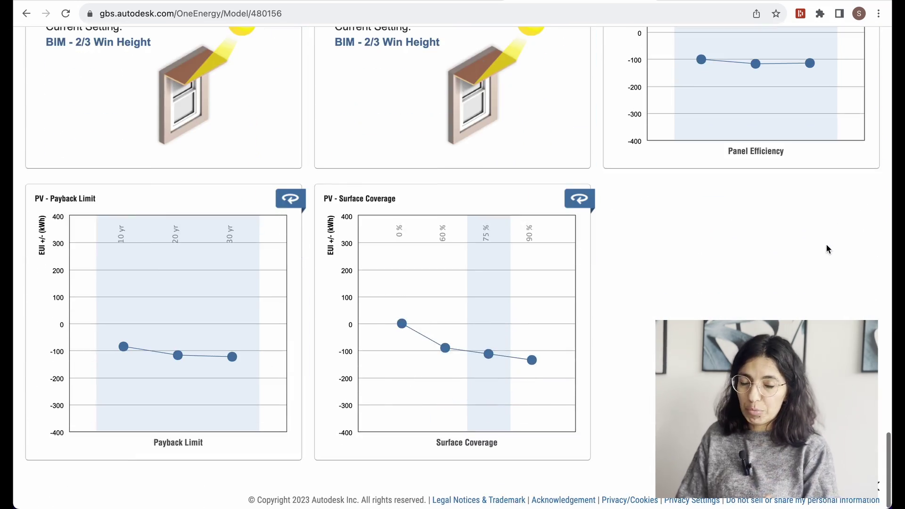